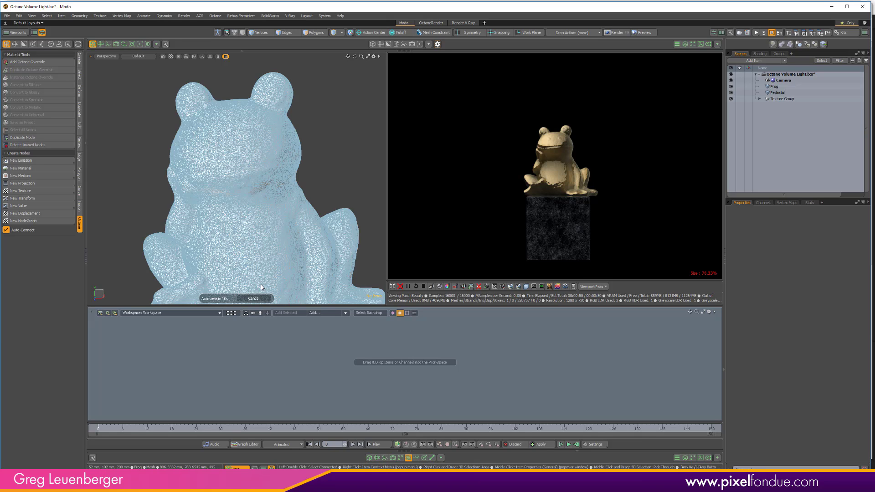
- Add an Area Light item to the frog scene
left_click_drag(264, 245, 253, 181, "ctrl+alt")
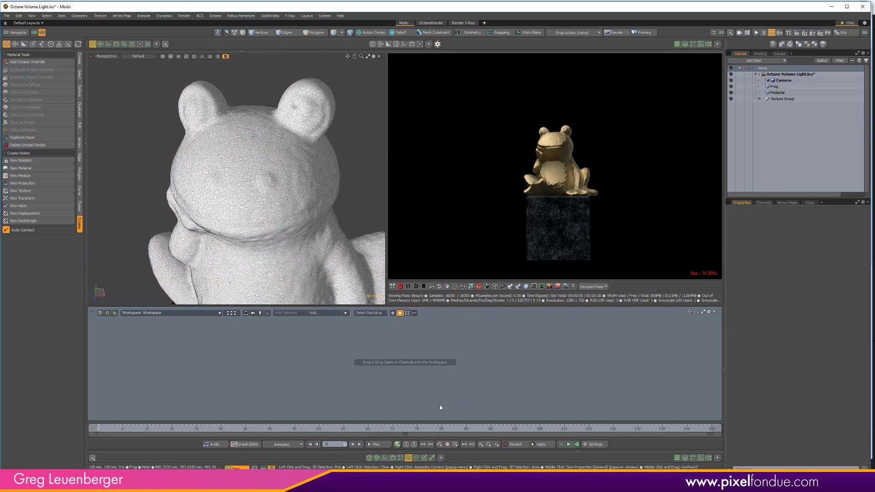
left_click_drag(310, 203, 262, 201, "ctrl+alt")
left_click_drag(263, 202, 251, 157, "alt+shift")
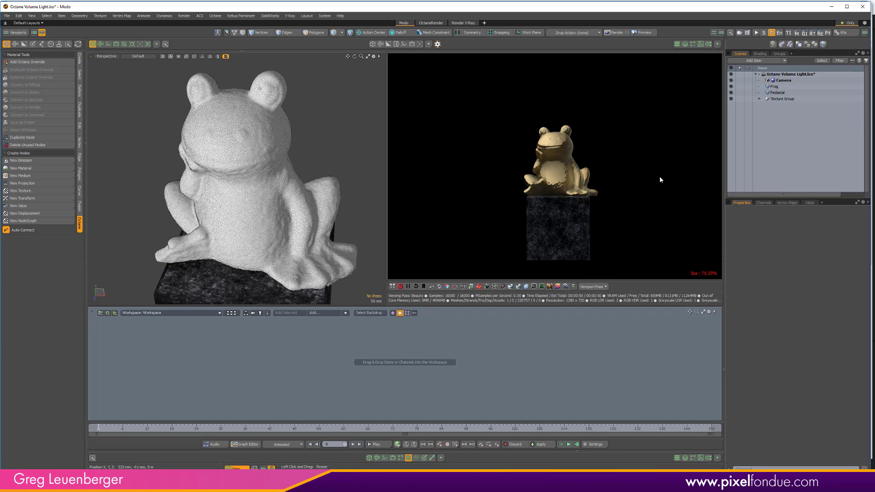
left_click(754, 61)
type("area")
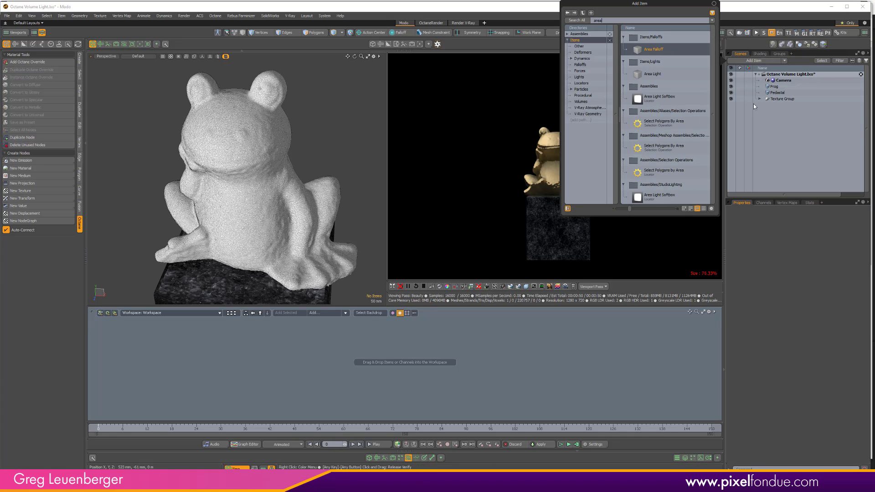
double_click(664, 76)
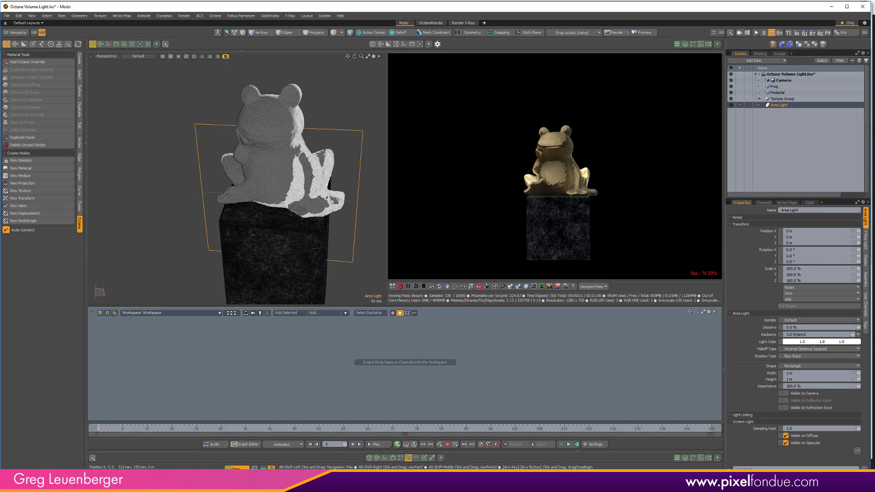
- Move the area light to about 450 mm on Z and set its Y rotation to -90°
left_click_drag(312, 177, 206, 222, "alt")
key("y")
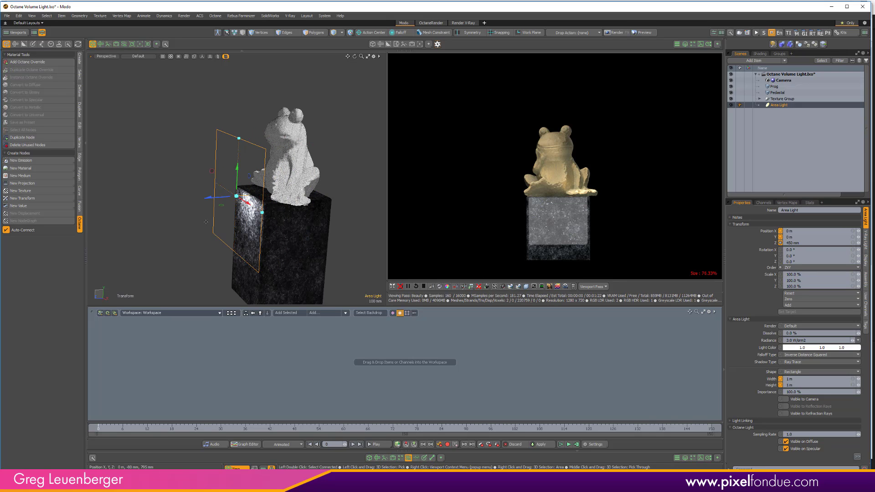
key("e")
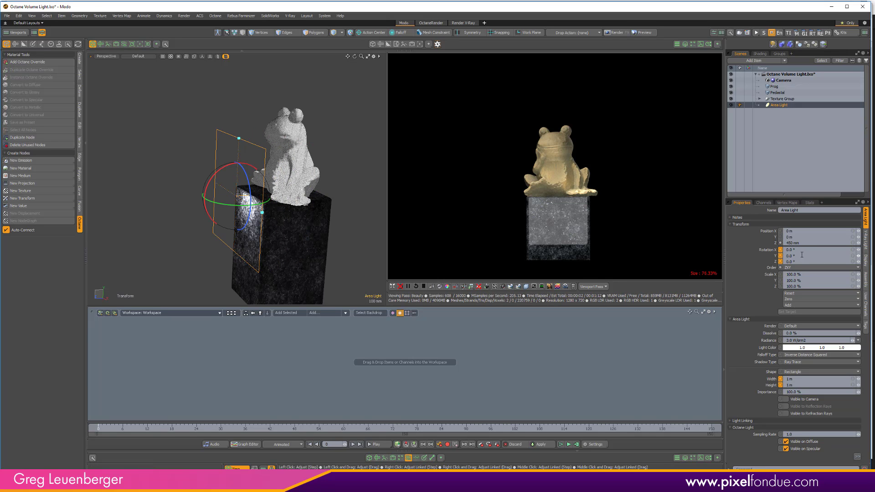
left_click(802, 255)
type("-90")
key("Return")
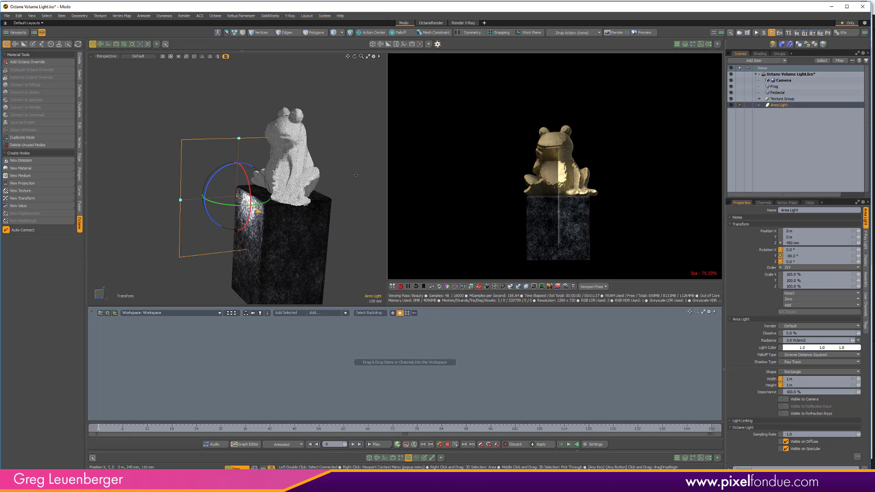
- Set the area light's rotation to -90° on X and 0° on Y so it faces downward
left_click(798, 250)
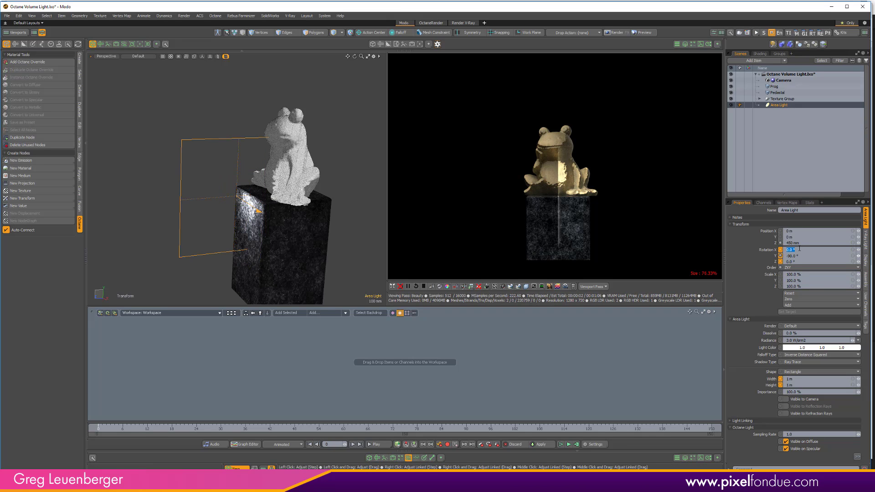
type("90")
key("Tab")
type("0")
key("Return")
- Move the area light above the frog, to about 1.67 m on Y and -100 mm on Z
key("w")
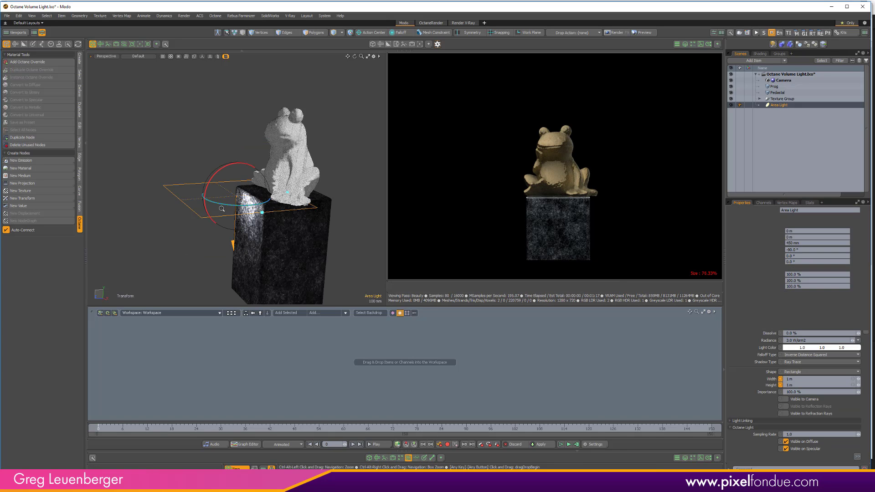
scroll(248, 201, "down", 3)
left_click_drag(220, 174, 254, 104)
mouse_move(297, 169)
left_mouse_down("alt")
mouse_move(340, 174)
mouse_move(308, 168)
left_mouse_up("alt")
left_click_drag(262, 115, 262, 88)
left_click_drag(297, 204, 373, 194, "alt")
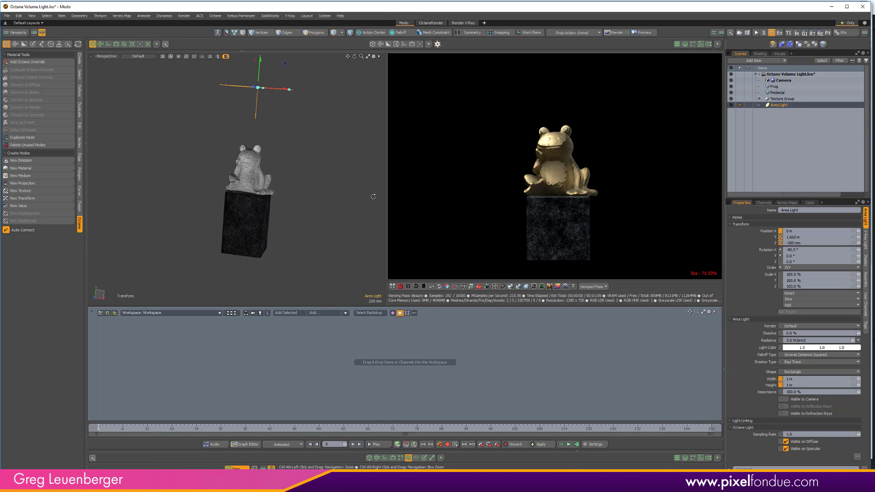
- Set the area light's radiance to 300 W/srm2 and deselect the light
left_click(815, 340)
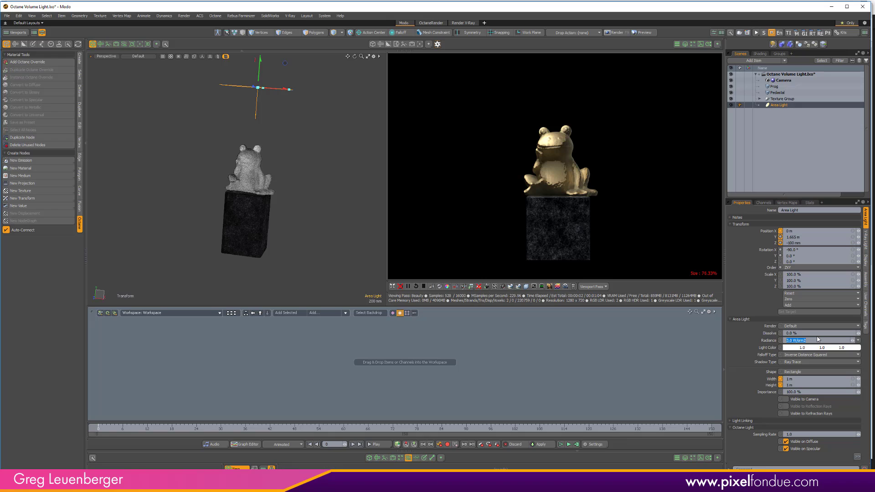
type("300")
key("Return")
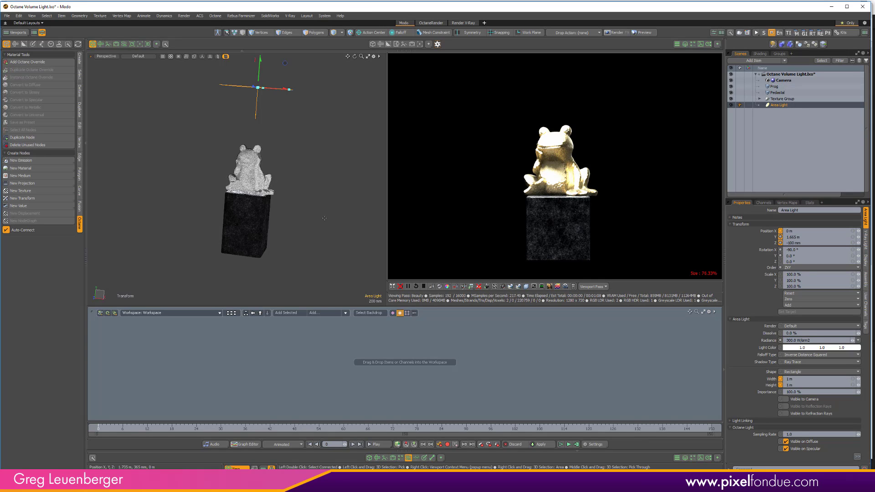
left_click_drag(331, 206, 293, 220, "ctrl+alt")
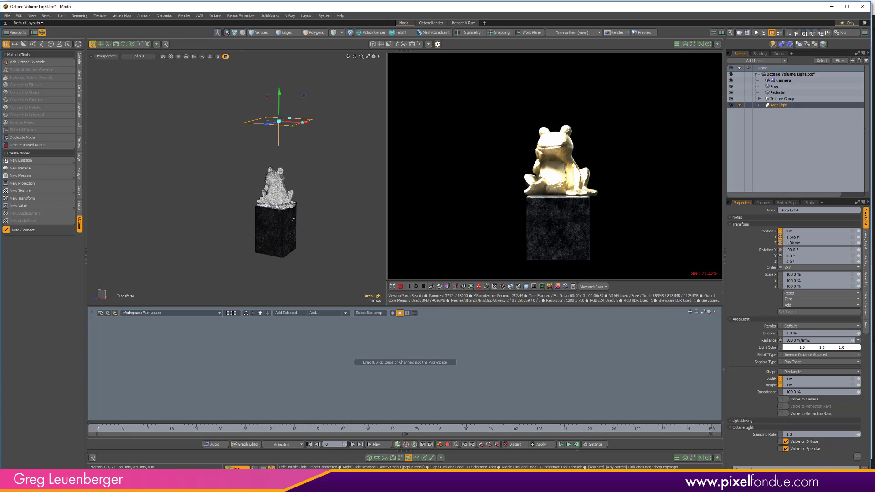
left_click_drag(294, 220, 303, 239, "alt")
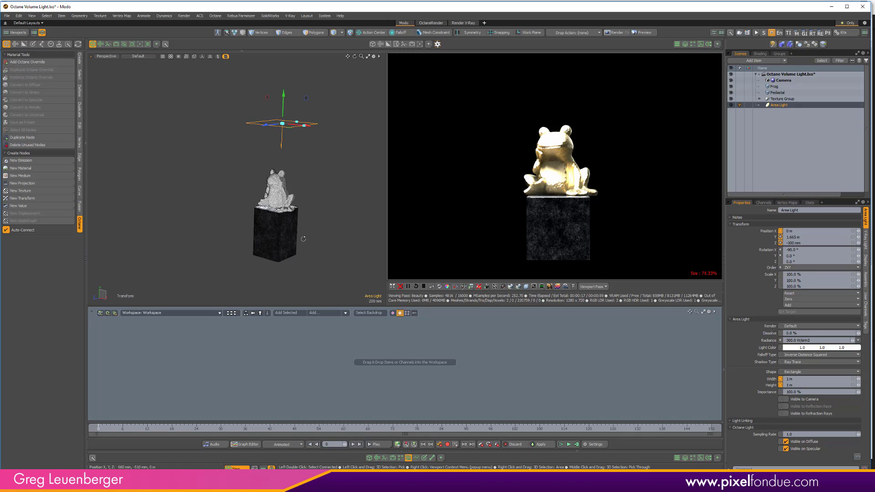
key("space")
left_click(331, 212)
- Create a unit cube as a new mesh item around the frog
left_click_drag(324, 206, 289, 205, "ctrl+alt")
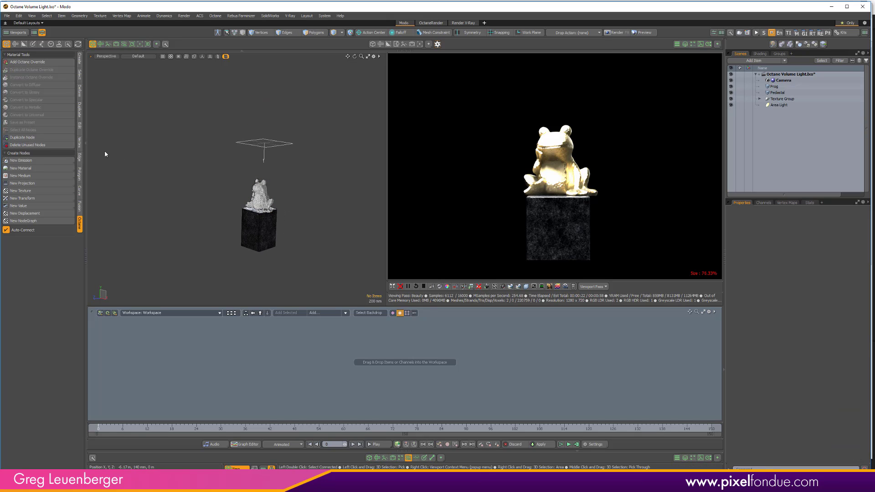
left_click(79, 59)
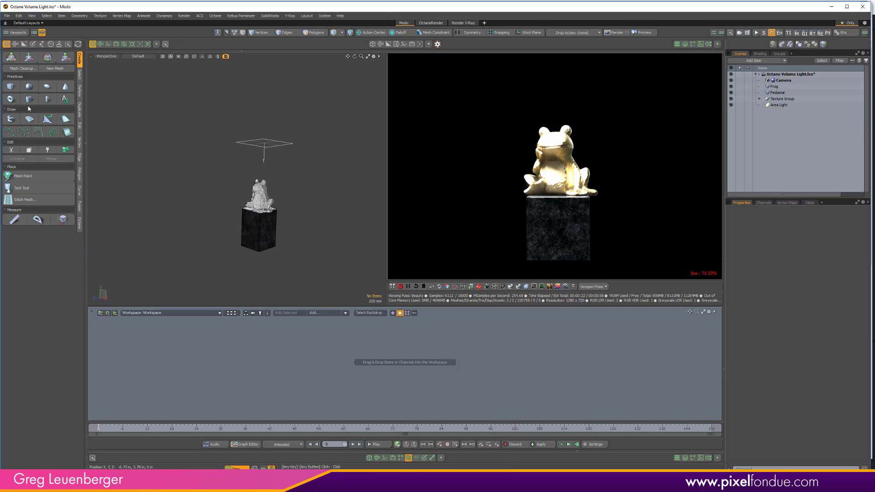
key("shift")
left_click(11, 87, "shift")
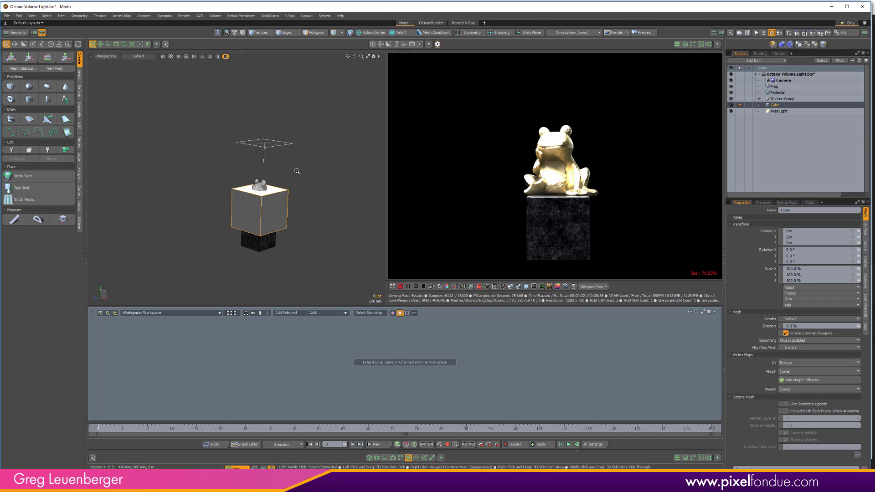
- Scale up all the cube's polygons to enclose the frog, pedestal and area light, and display the viewport in wireframe
scroll(256, 200, "up", 3)
double_click(265, 218)
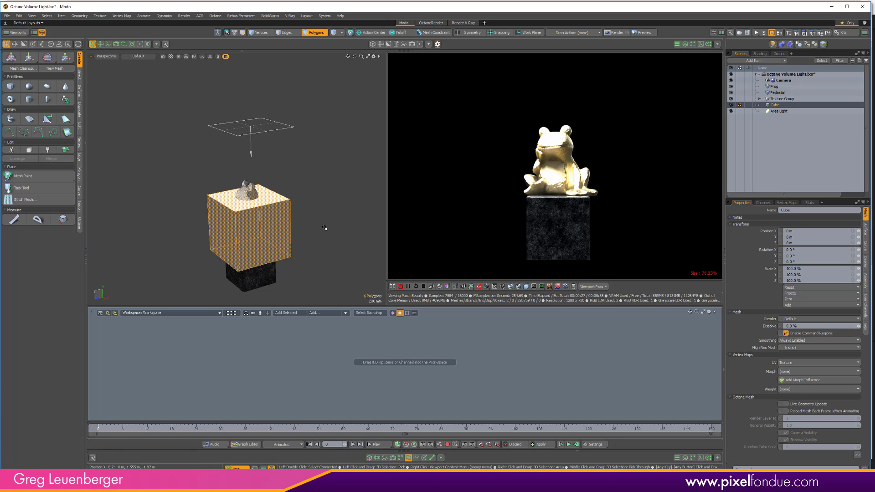
key("y")
left_click_drag(248, 226, 385, 207)
mouse_move(279, 211)
left_mouse_down("ctrl+alt")
mouse_move(259, 195)
mouse_move(279, 217)
mouse_move(219, 214)
mouse_move(256, 254)
left_mouse_up("ctrl+alt")
key("ctrl+2")
left_click(288, 190)
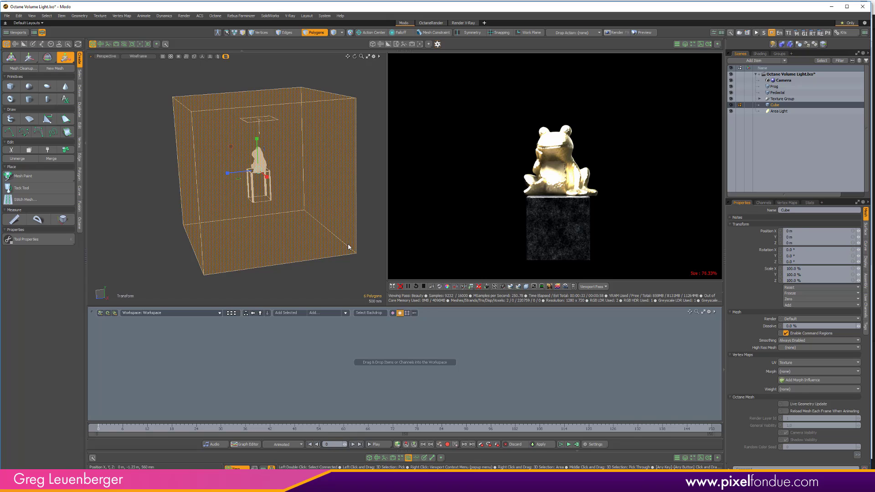
- Add the cube and a VDBVoxel node to the schematic workspace, placing them side by side
left_click(290, 314)
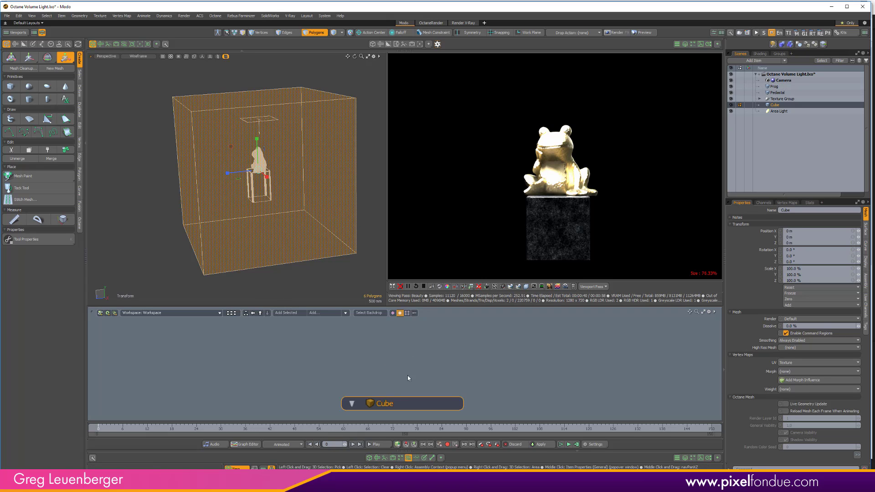
left_click_drag(393, 400, 286, 346)
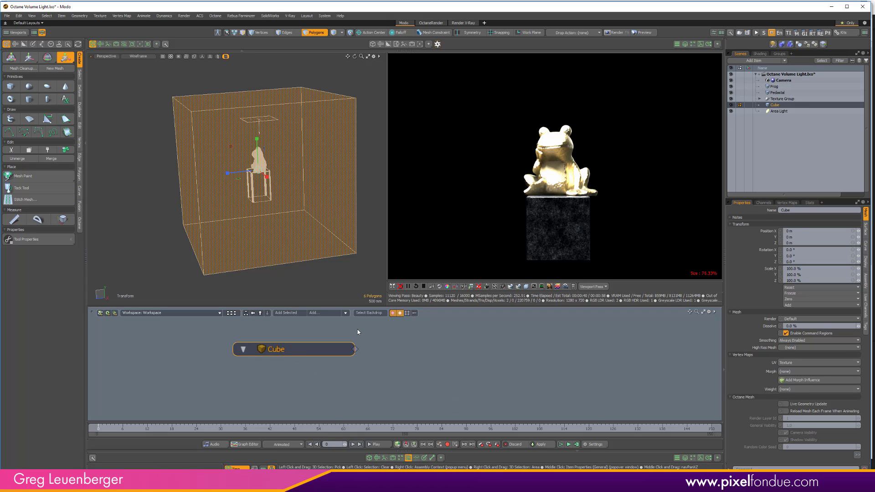
left_click(327, 313)
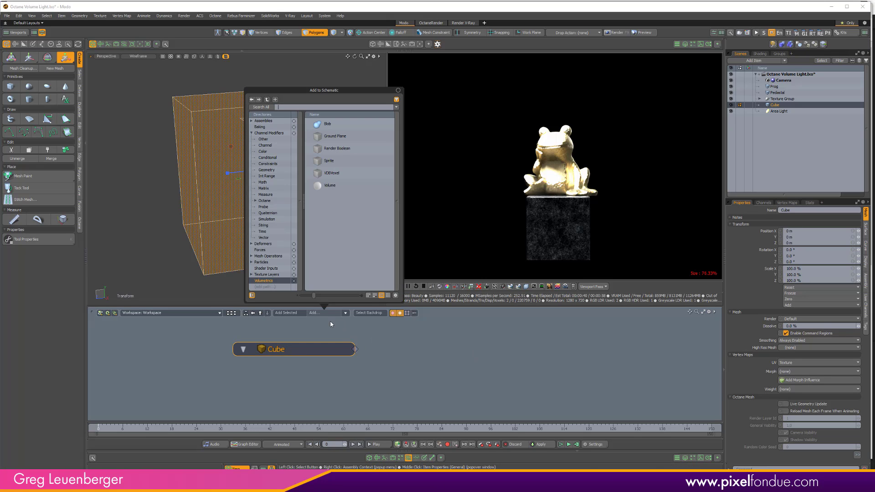
left_click(331, 174)
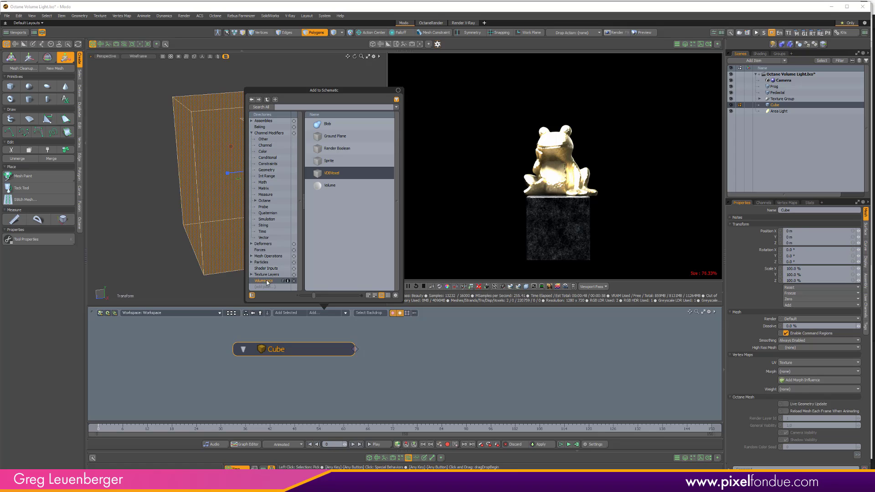
type("vdb")
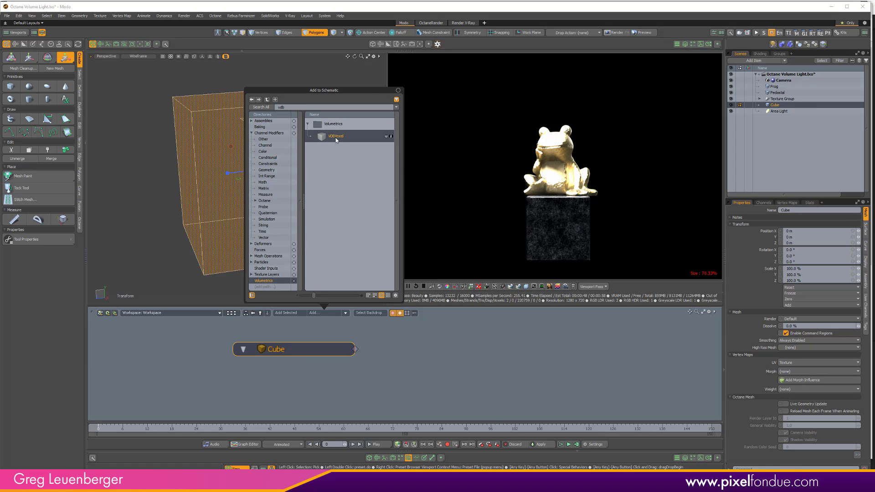
double_click(335, 137)
left_click_drag(432, 337, 472, 350)
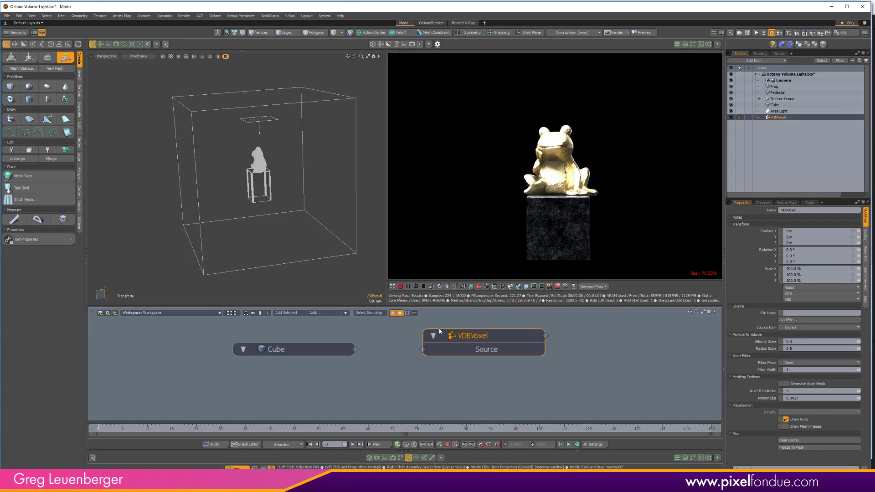
- Connect the cube to the VDBVoxel node's Source input and hide the cube mesh
left_click_drag(355, 349, 448, 353)
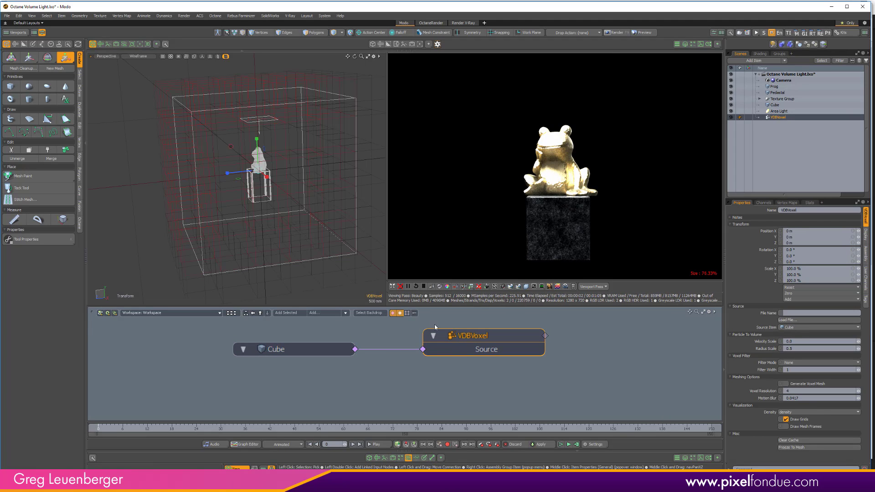
left_click_drag(322, 220, 387, 176, "alt")
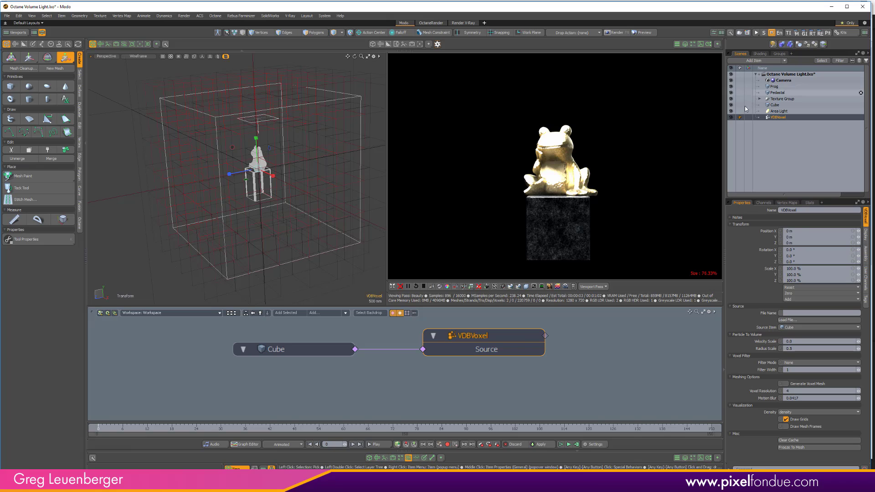
left_click(731, 105)
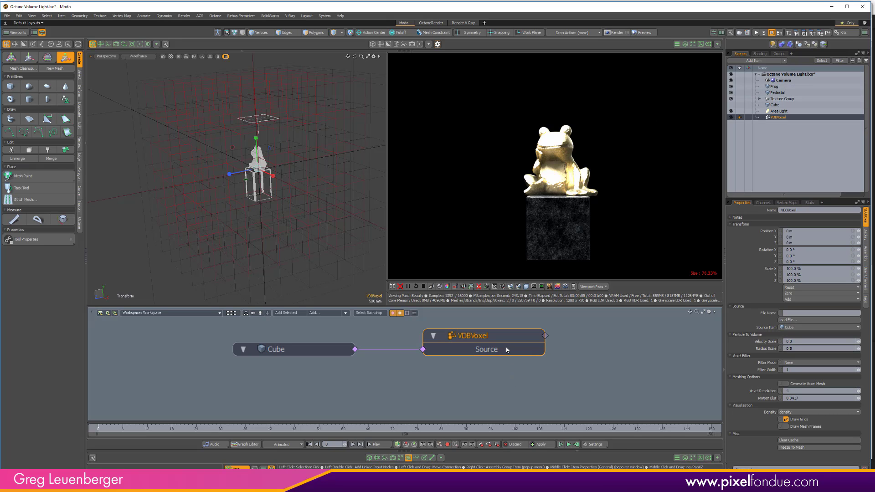
- Add a Volume node to the schematic and place it beside the VDBVoxel node's output
left_click(329, 314)
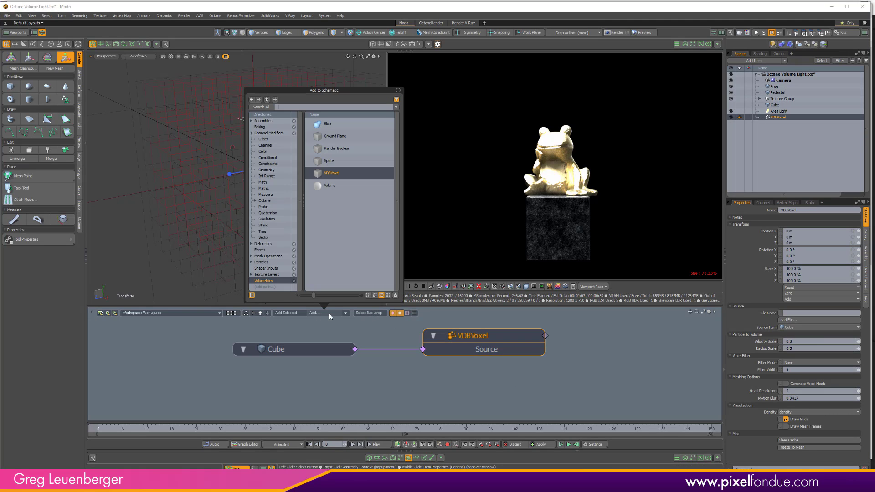
left_click(329, 188)
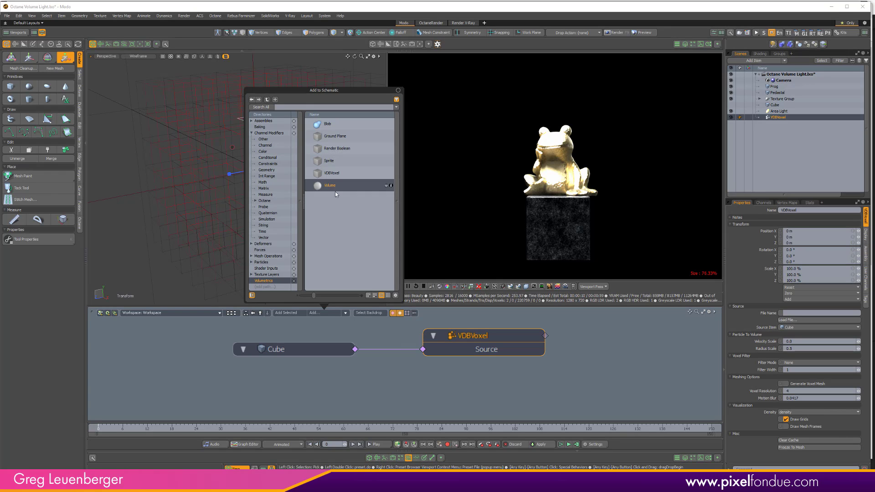
double_click(329, 188)
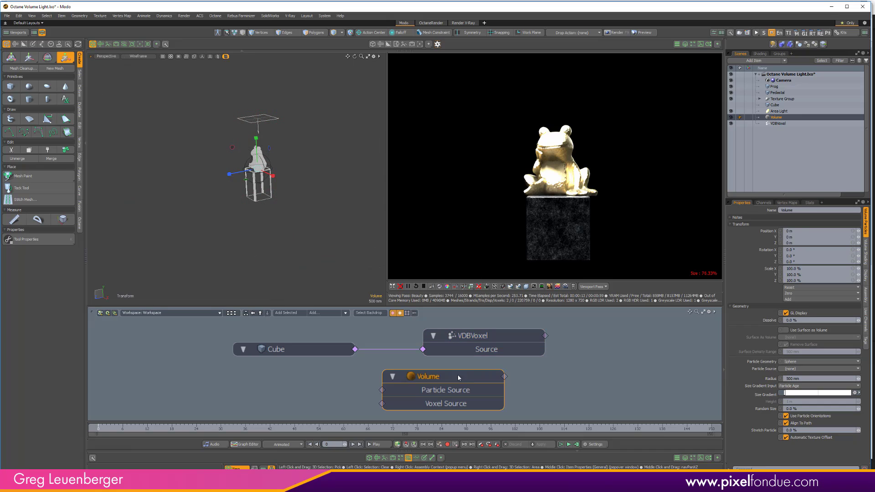
left_click_drag(459, 377, 674, 325)
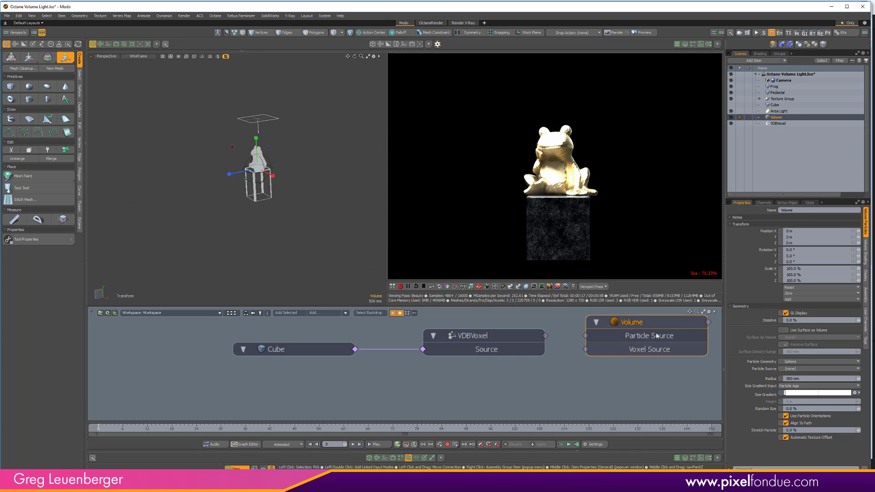
- Connect the VDBVoxel output to the Volume node's Voxel Source, leave the transform tool and clear the selection
left_click_drag(545, 335, 586, 350)
middle_click_drag(545, 386, 499, 403)
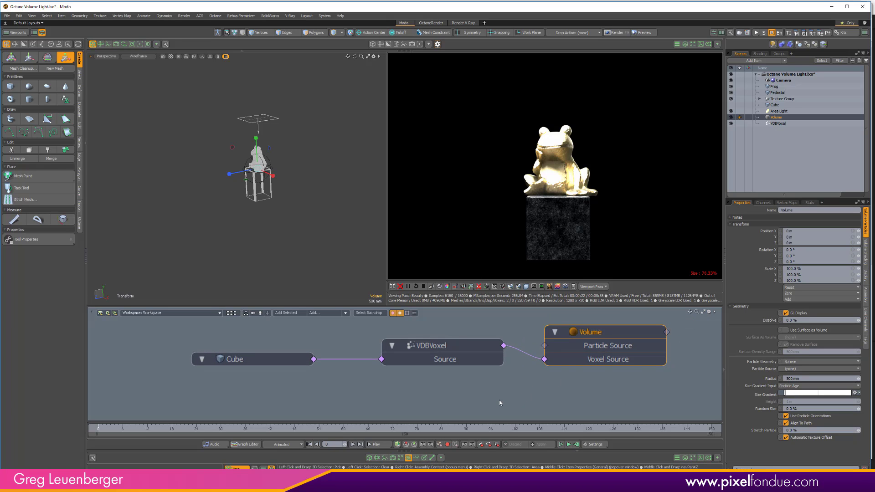
key("space")
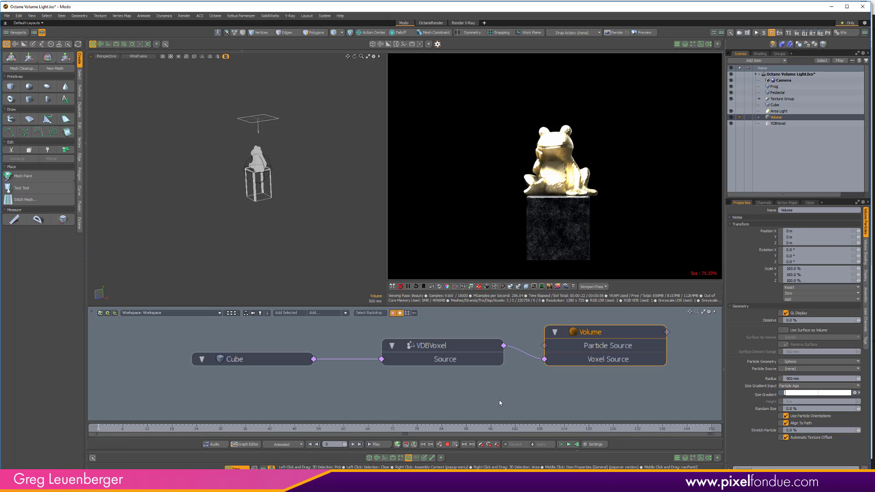
left_click(690, 324)
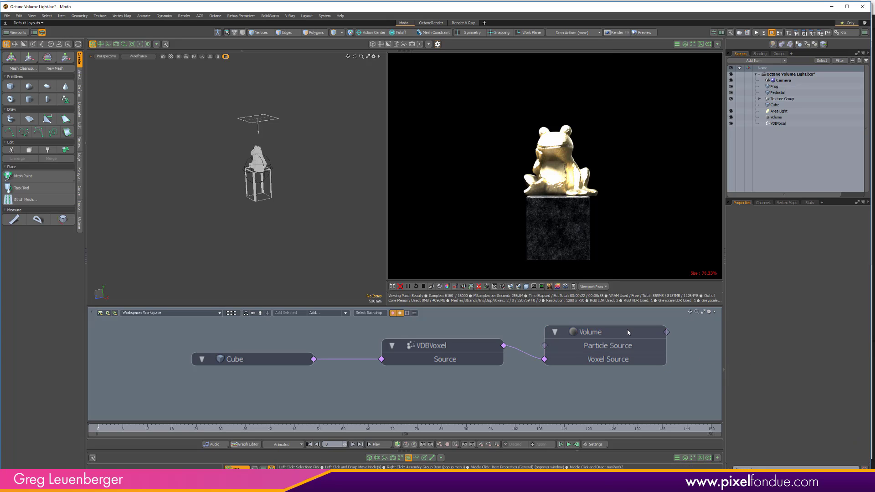
- Add a material to the Volume item and accept the Octane scene refresh notice
key("ctrl+z")
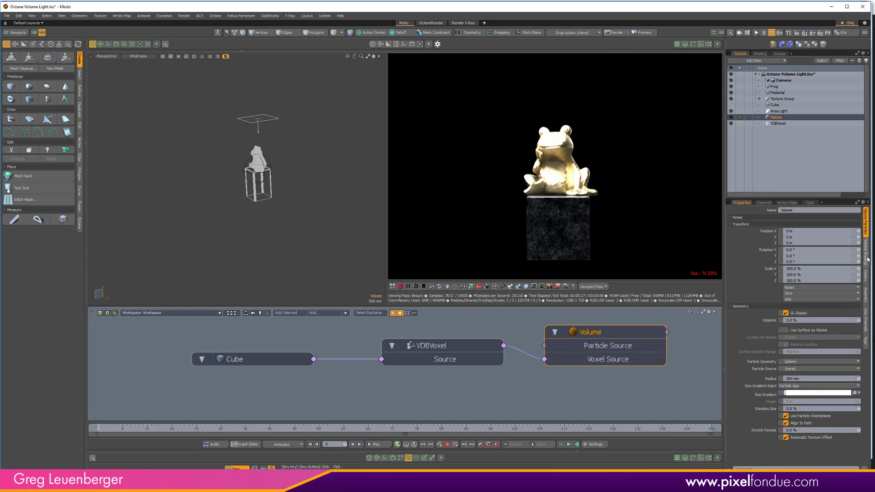
left_click(865, 252)
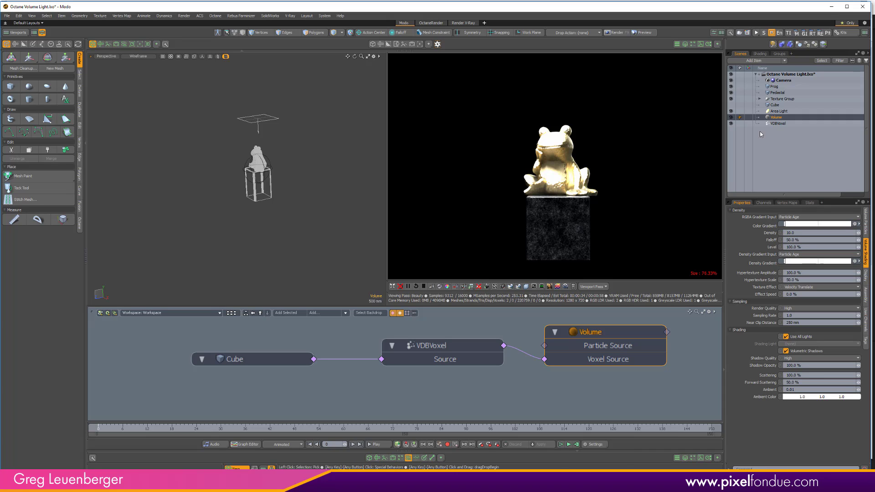
right_click(779, 117)
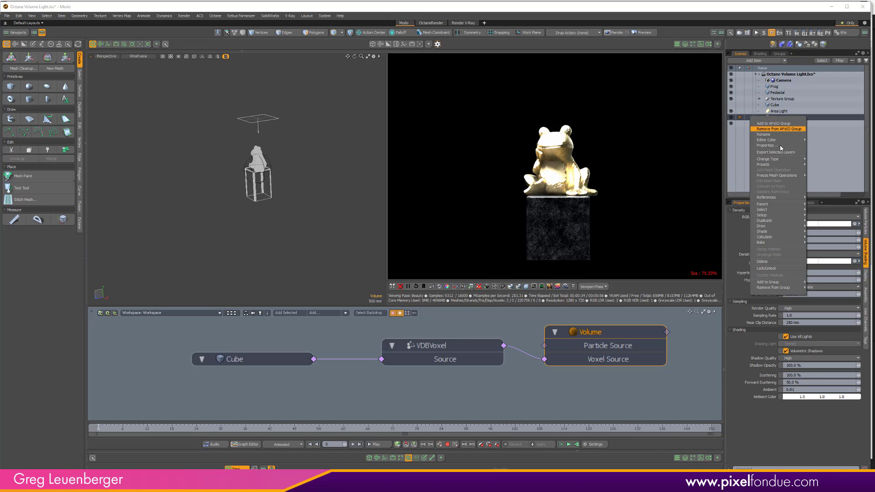
mouse_move(776, 214)
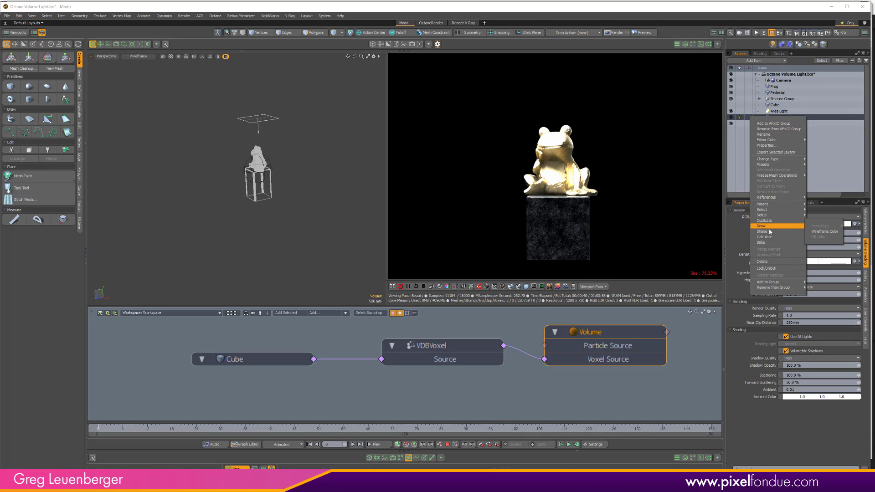
mouse_move(783, 231)
left_click(825, 232)
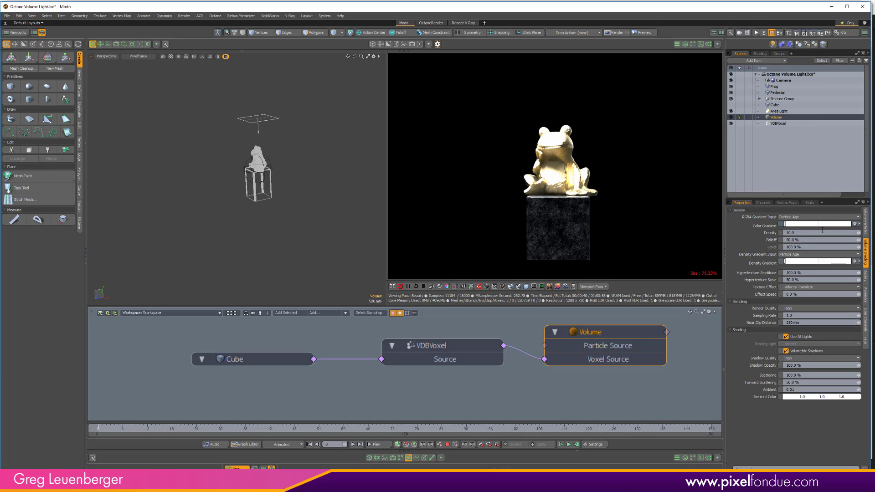
left_click(396, 344)
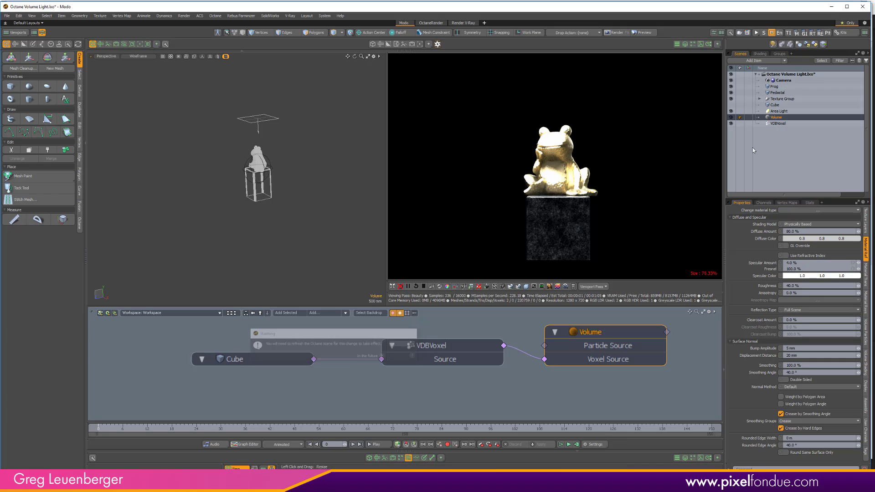
- In the Volume item's material, set the volumetric scattering amount to 15% and the density to 0.1%
left_click(760, 53)
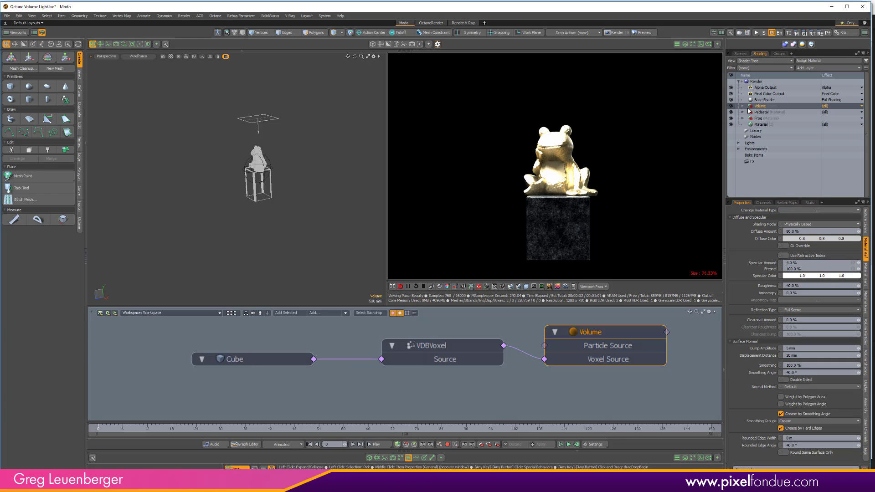
left_click(742, 107)
left_click(765, 111)
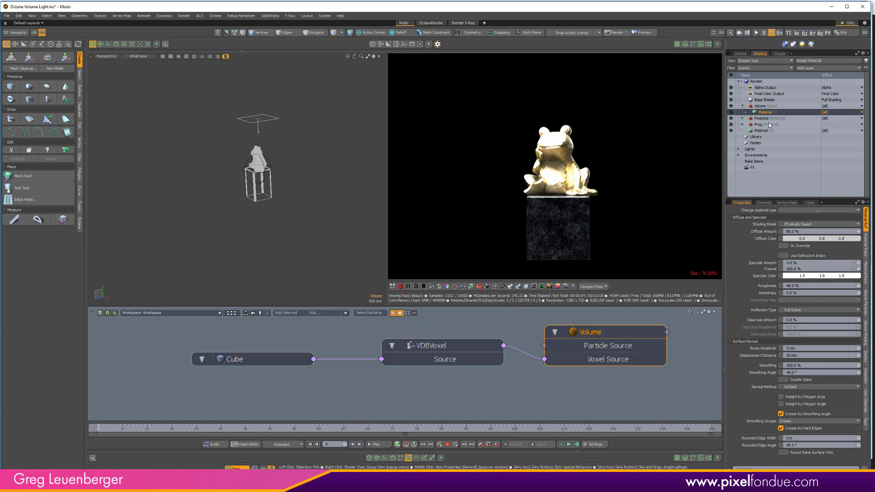
left_click(866, 274)
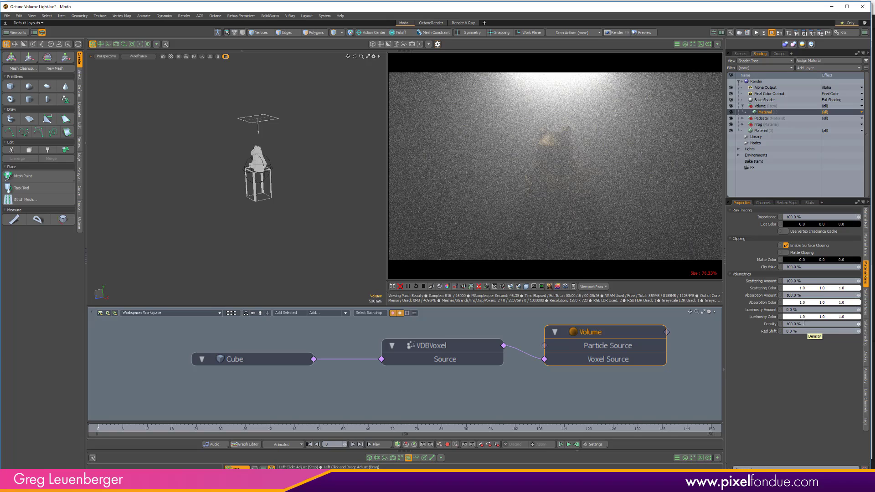
left_click(813, 280)
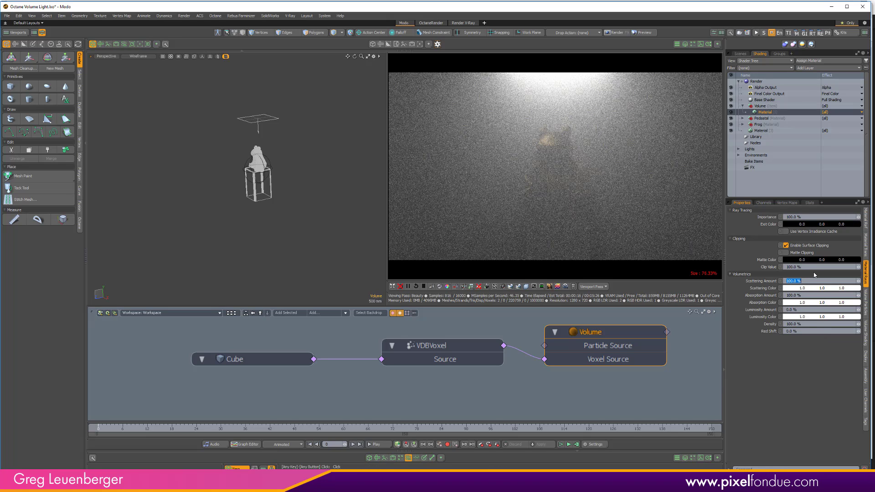
type("15")
key("Return")
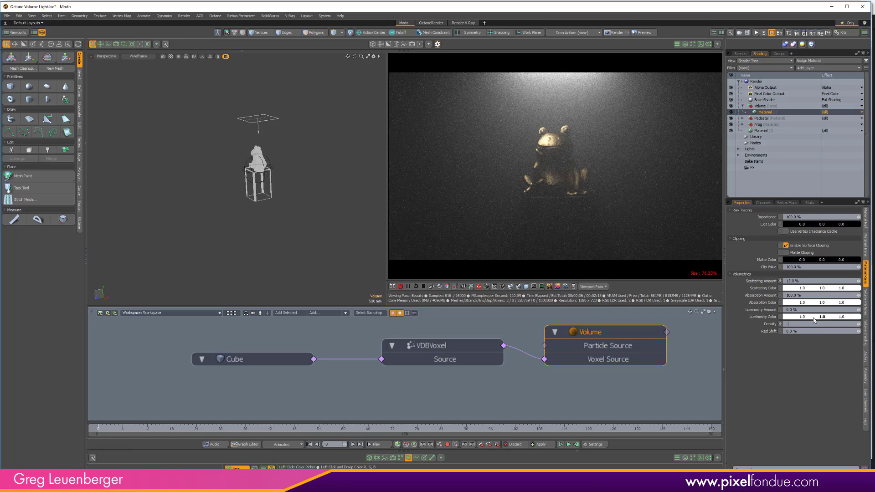
type("0.1")
key("Return")
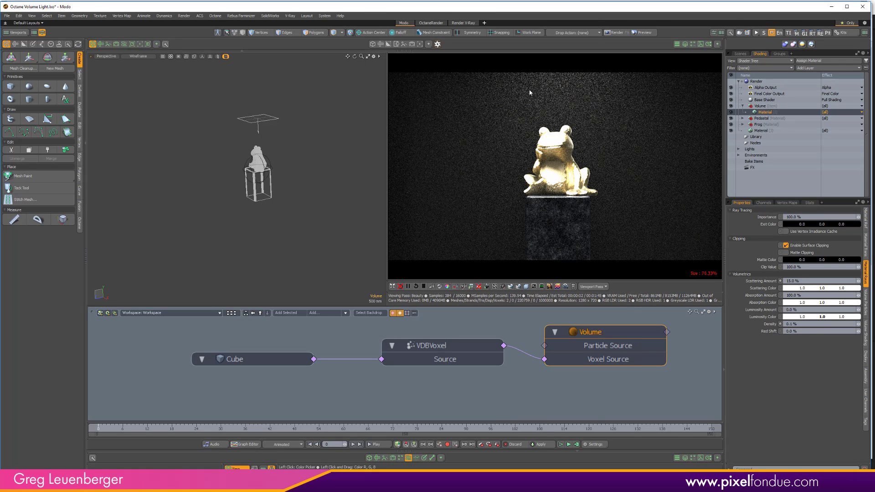
- Lower the area light above the frog to a Y position of about 1.445 m and set its radiance to 1000 W/srm2
left_click(270, 123)
key("w")
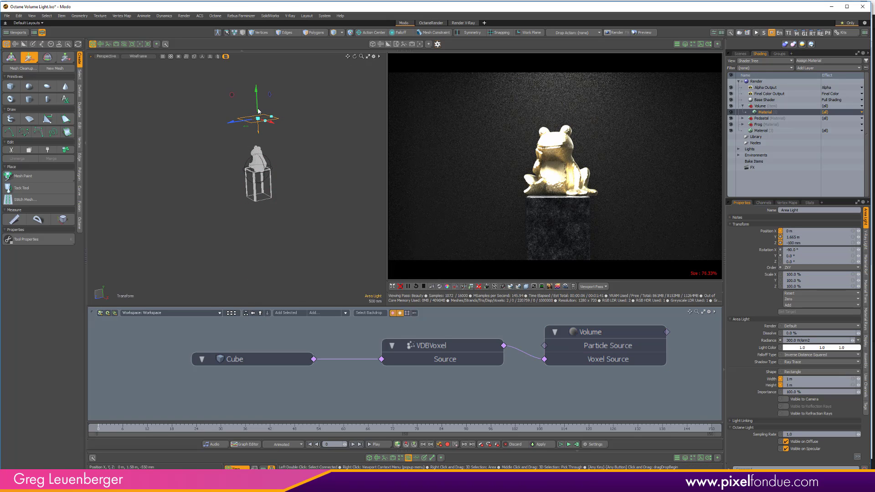
left_click_drag(256, 95, 256, 99)
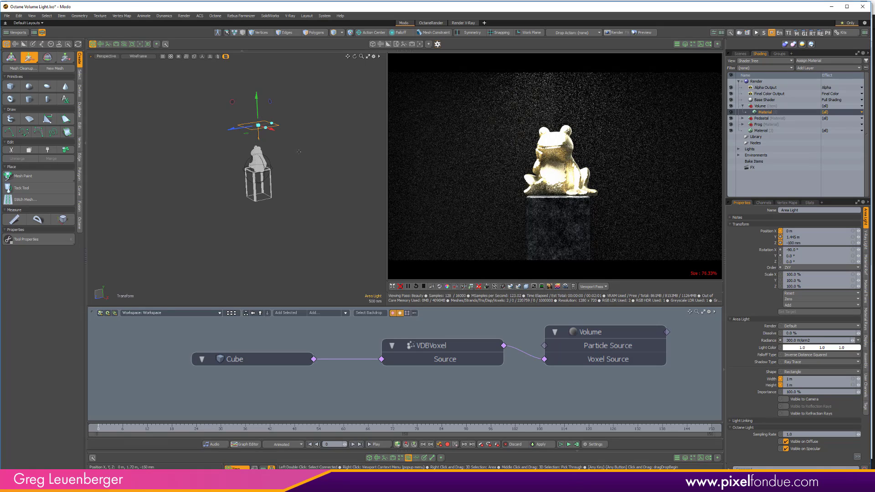
left_click_drag(261, 209, 310, 207, "alt")
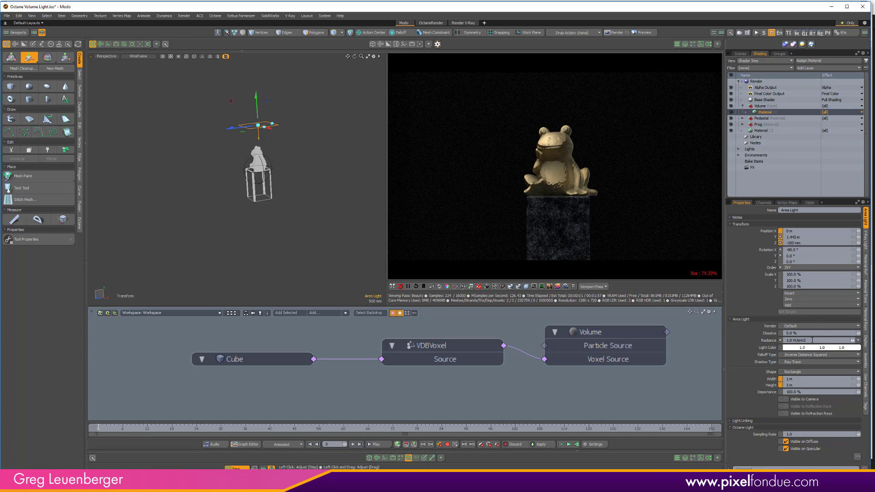
key("Return")
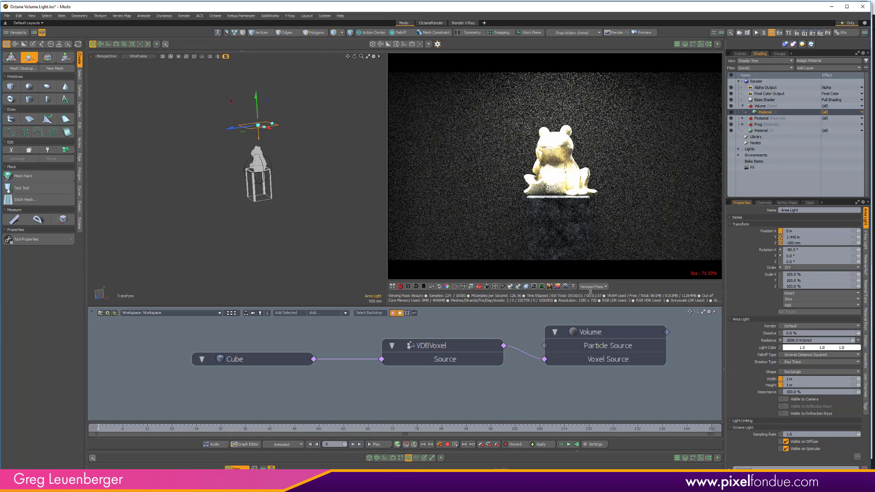
- Reduce the area light's width and height together to 500 mm using Channel Haul
key("c")
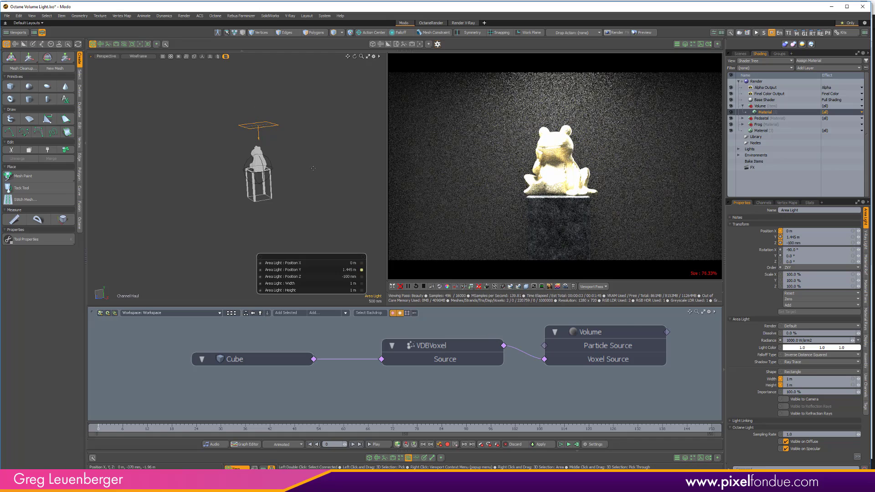
key("space")
left_click(770, 385)
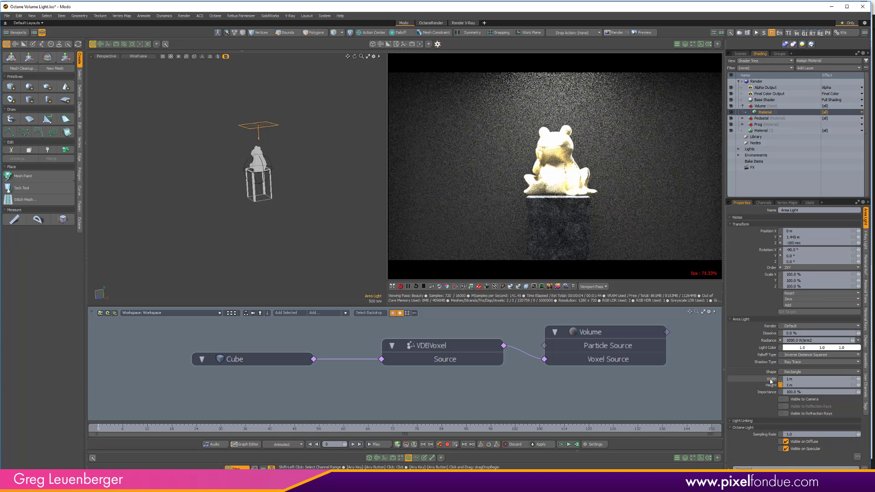
left_click(770, 379, "shift")
key("c")
left_click_drag(327, 195, 303, 214)
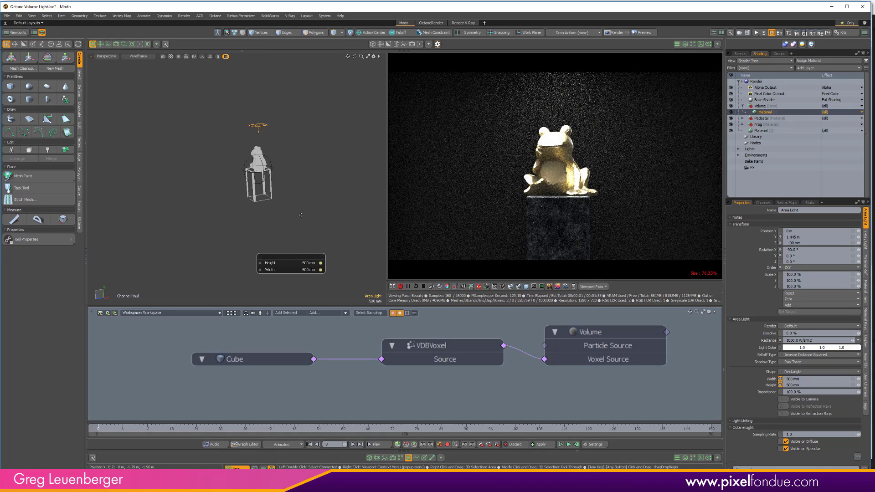
key("space")
- Tilt the area light to about -114.5° in X and move it behind the frog to about Y 870 mm, Z -630 mm
left_click_drag(362, 184, 293, 176, "alt")
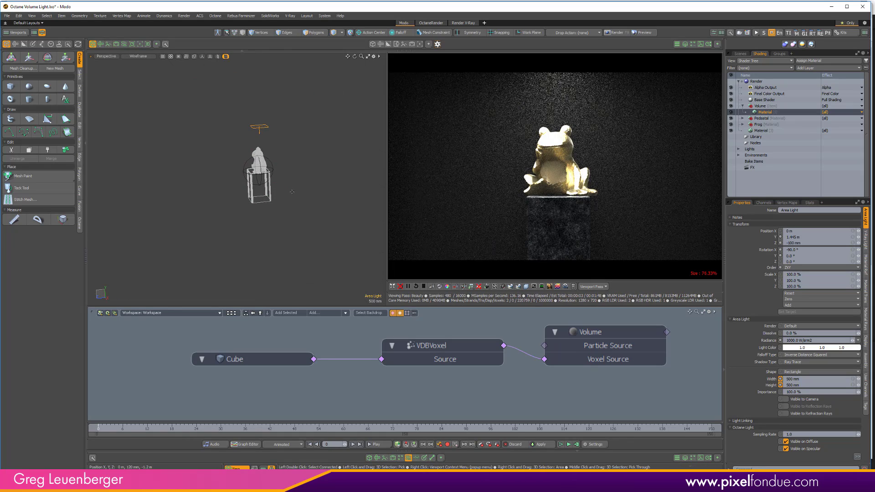
key("e")
left_click_drag(287, 133, 280, 144)
key("w")
left_click_drag(231, 103, 245, 115)
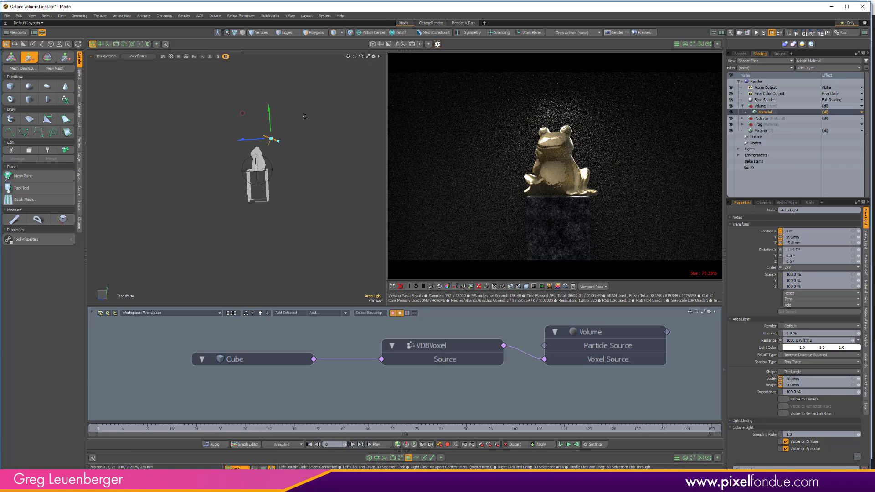
left_click_drag(244, 119, 246, 117)
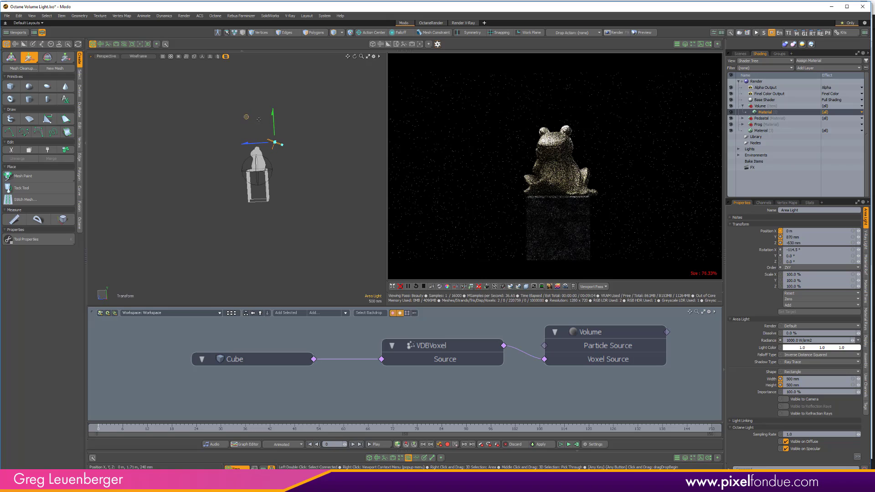
- Tilt the area light further to about -141° in X and move it closer behind the frog's head, to about Y 800 mm, Z -410 mm
key("e")
left_click_drag(297, 169, 284, 177)
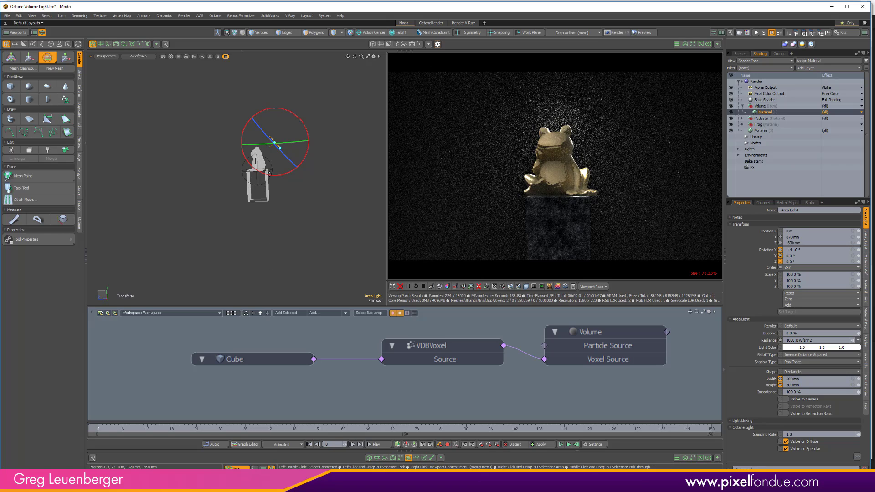
key("w")
left_click_drag(273, 144, 274, 148)
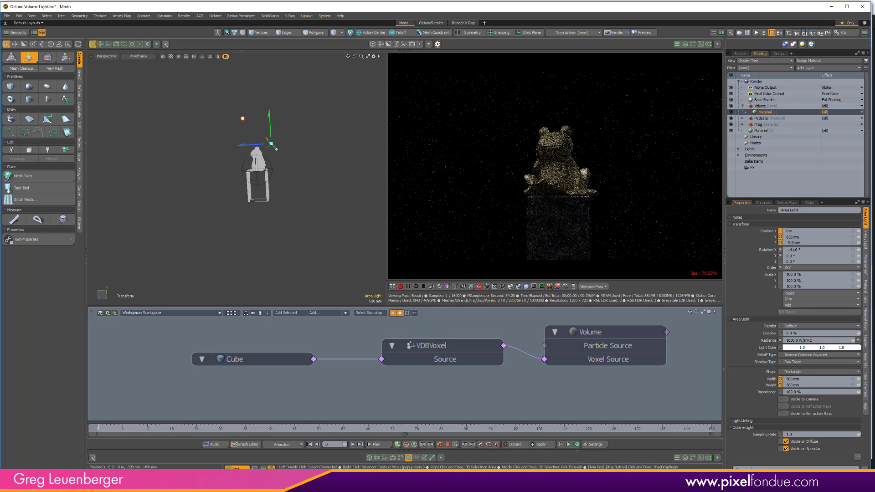
left_click_drag(242, 118, 239, 119)
scroll(304, 155, "up", 8)
left_click_drag(276, 167, 304, 165, "alt+shift")
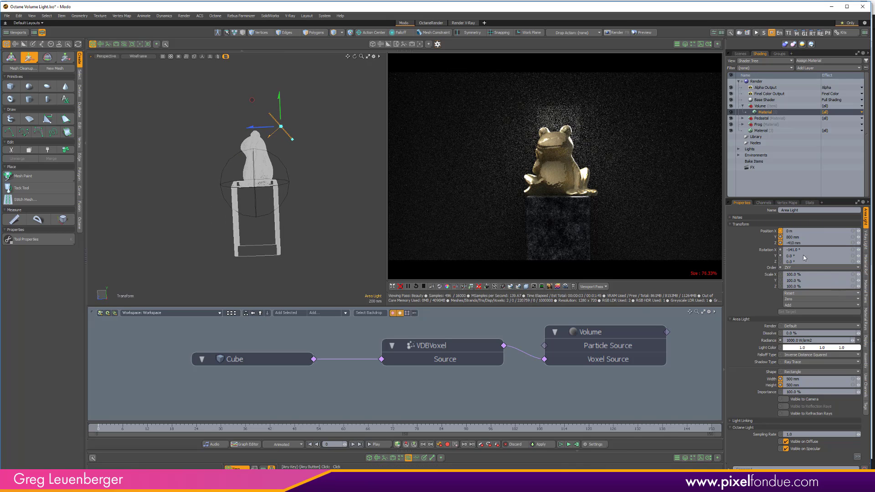
- Move the area light lower behind the frog so the statue hides more of it from the camera
left_click(864, 289)
left_click(865, 265)
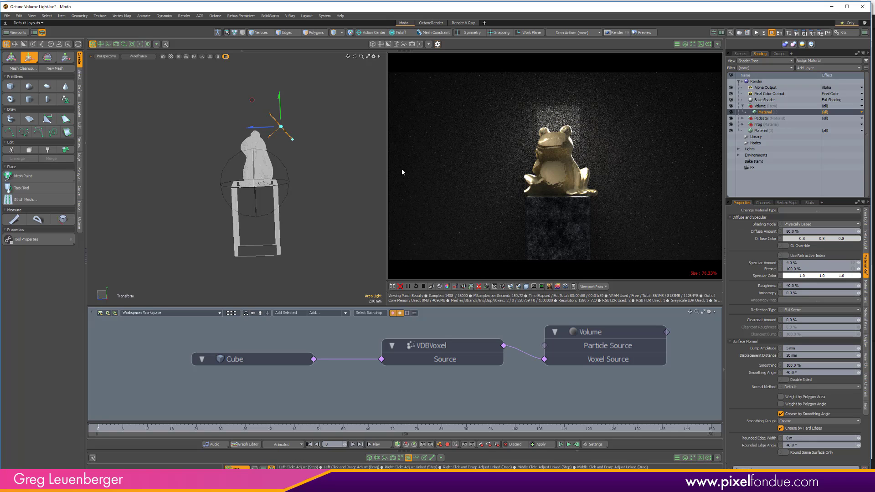
left_click_drag(252, 99, 258, 117)
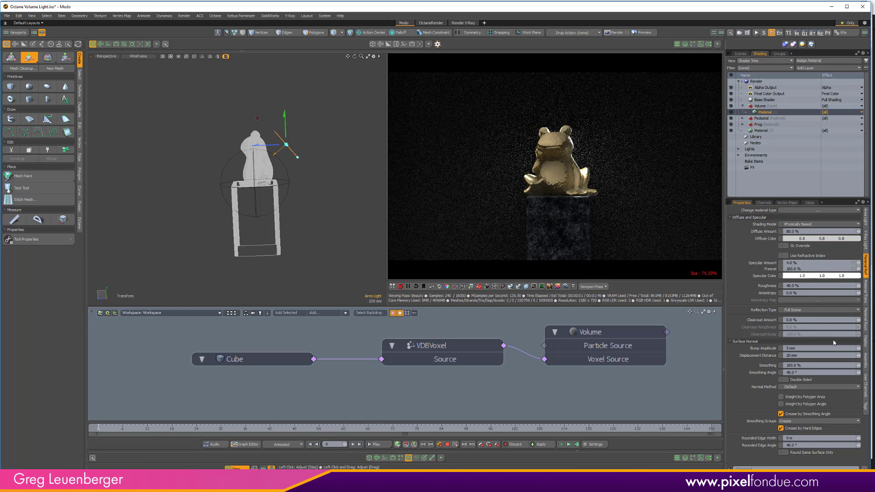
- Set the Volume material's scattering amount to 25%
left_click(865, 295)
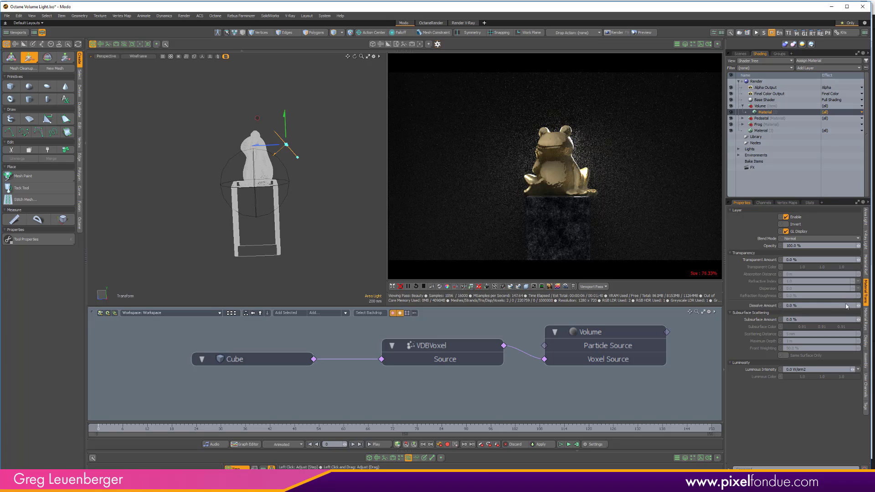
left_click(865, 321)
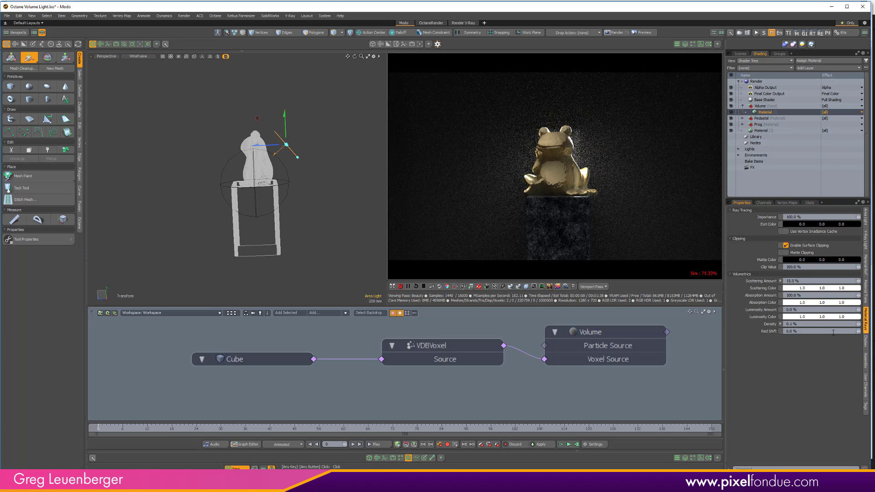
left_click(816, 280)
type("25")
key("Return")
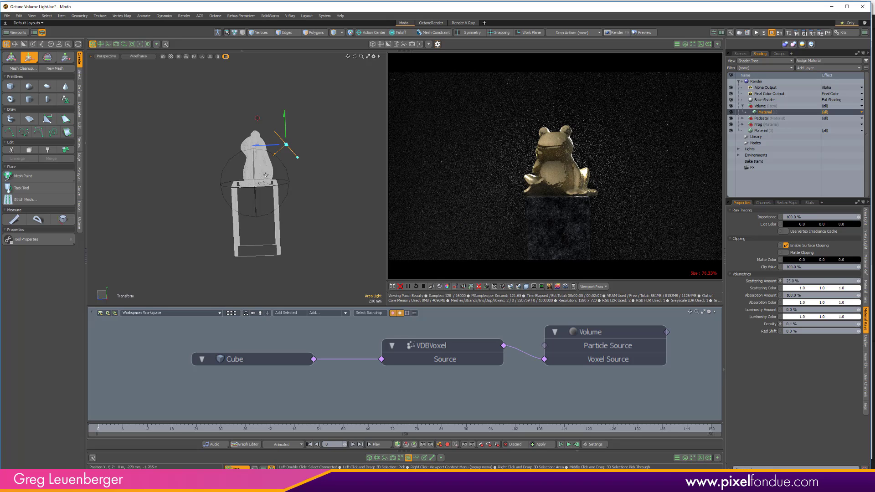
- Through the render camera view, shift the area light slightly along negative X behind the frog and clear the selection
left_click_drag(333, 177, 351, 176, "alt")
key("0")
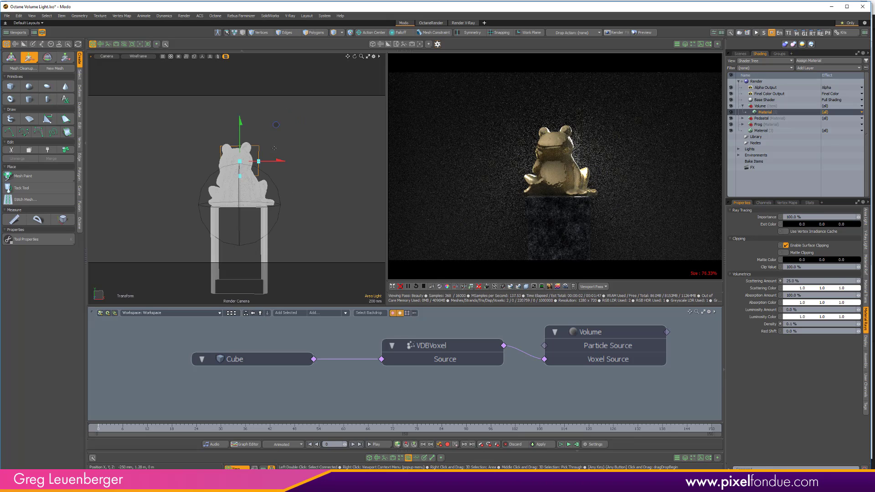
left_click_drag(277, 158, 272, 158)
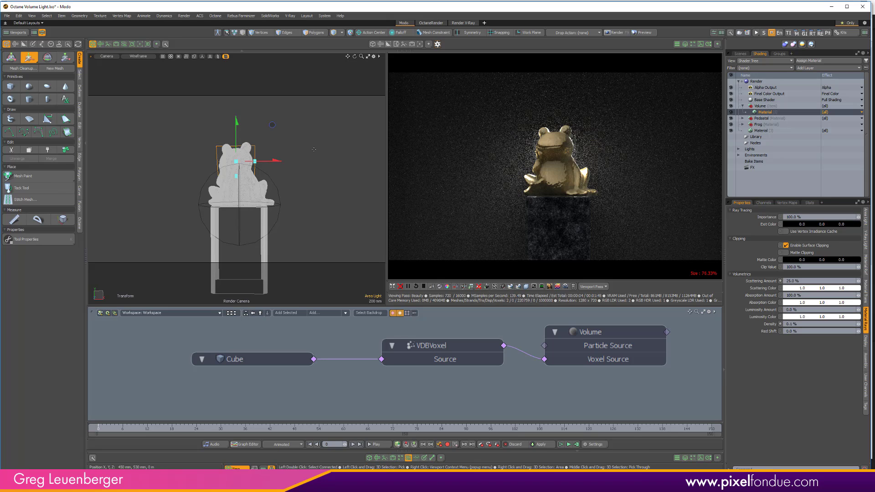
key("space")
left_click(296, 205)
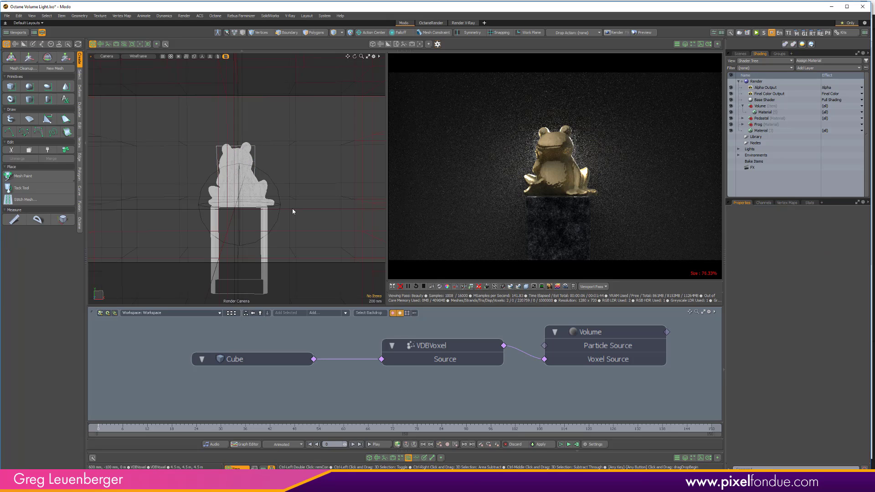
- Switch the modelling viewport back to a perspective view of the whole statue and pause the Octane render preview
key("ctrl+space")
left_click(269, 156)
left_click_drag(328, 214, 393, 255, "alt")
left_click(408, 287)
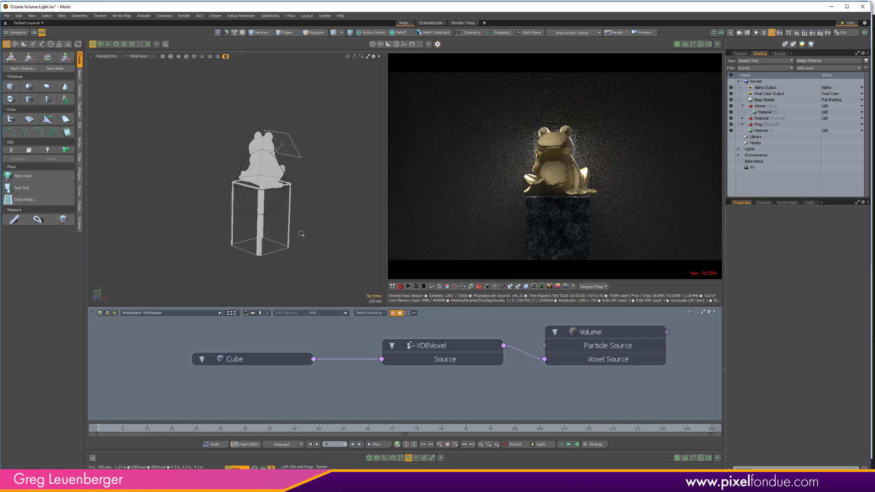
scroll(304, 223, "down", 4)
left_click_drag(273, 203, 221, 213, "alt")
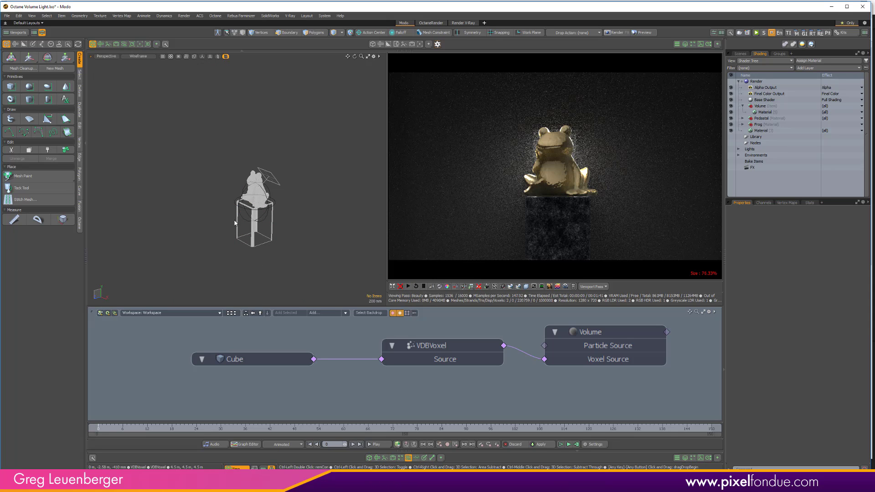
- Add a new mesh and create a cylinder in it that encloses the frog and the top of the pedestal
key("ctrl+2")
left_click(296, 213)
mouse_move(293, 204)
left_mouse_down("alt")
mouse_move(166, 157)
mouse_move(184, 143)
left_mouse_up("alt")
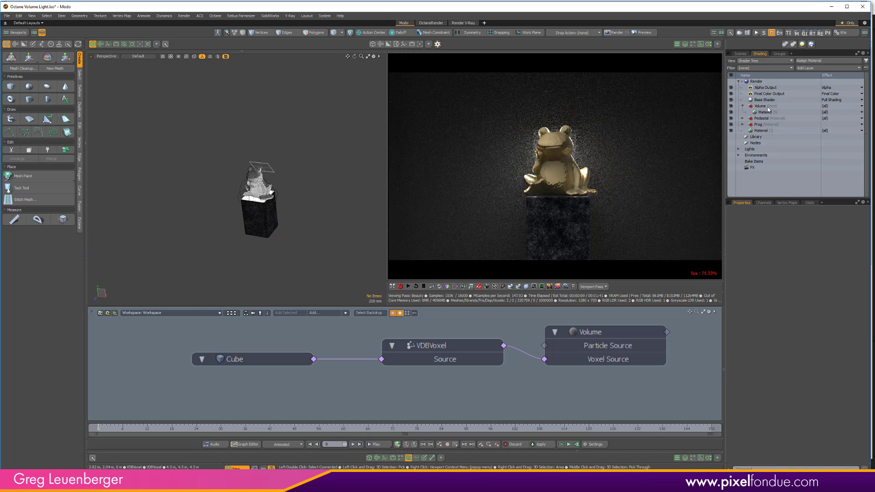
left_click(741, 54)
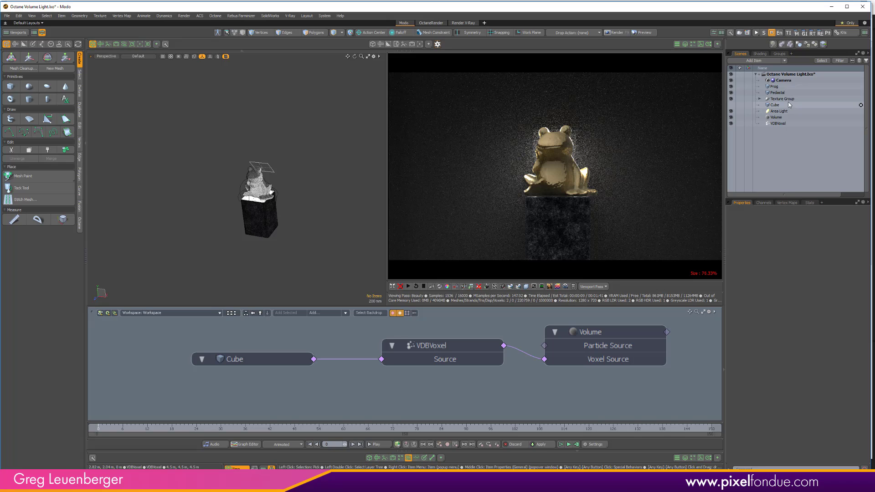
key("n")
key("ctrl+space")
left_click(204, 157)
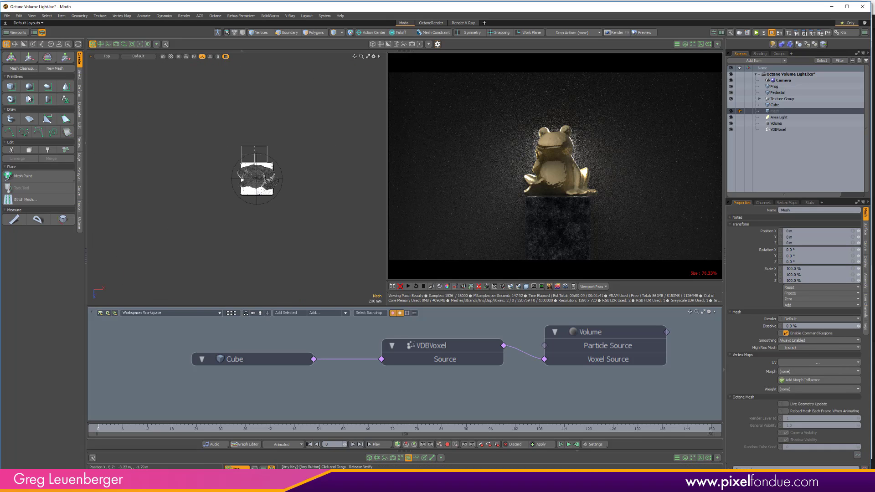
left_click(29, 99)
key("ctrl+space")
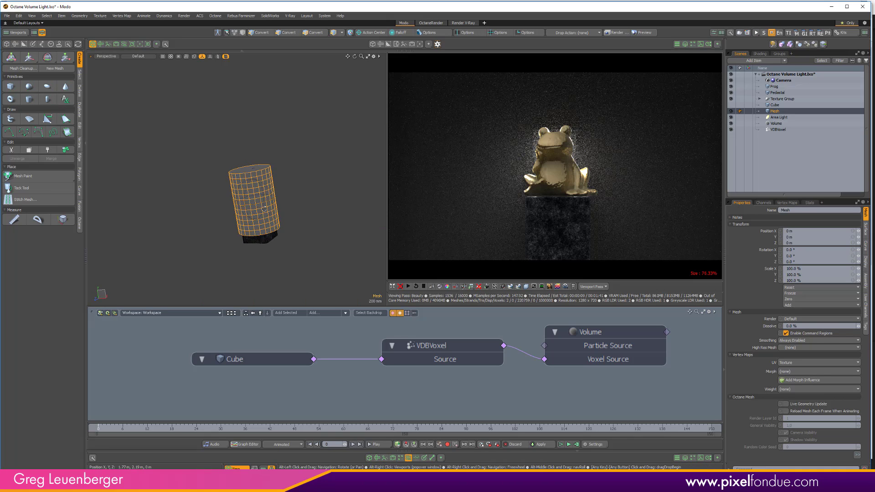
- Delete the cylinder's side and bottom polygons so only its top cap remains, and select that disc
key("3")
left_click(261, 164)
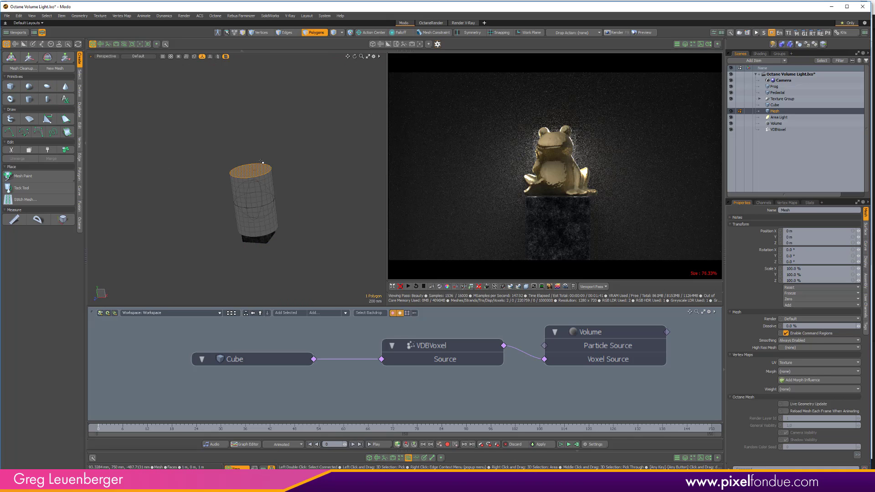
double_click(262, 163)
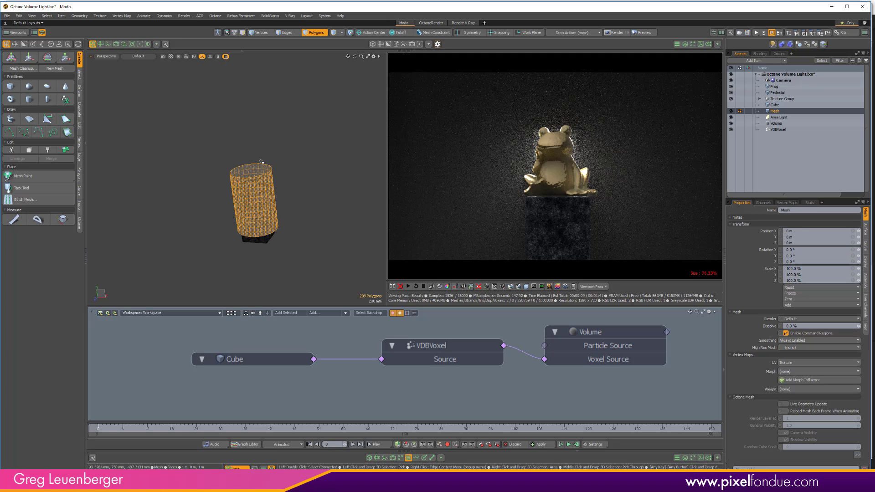
key("Delete")
left_click(247, 176)
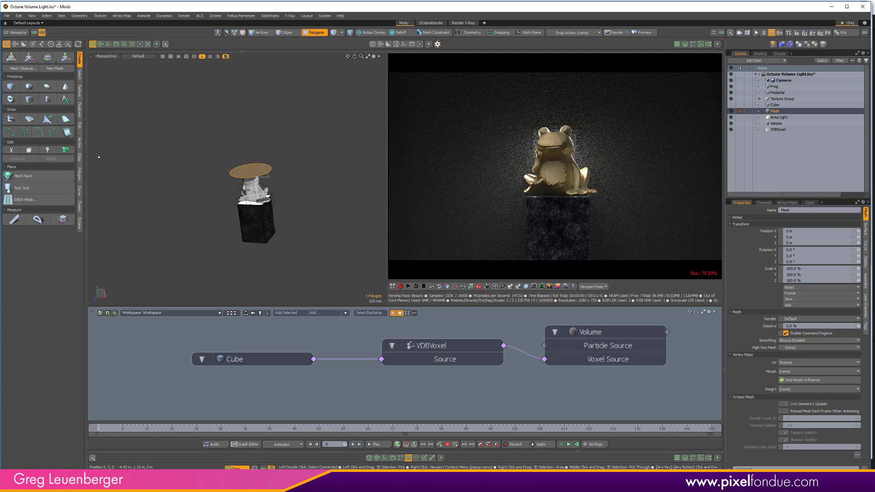
- Centre the disc polygon on the origin in X, Y and Z and assign it a new material named Circle Light
key("ctrl+space")
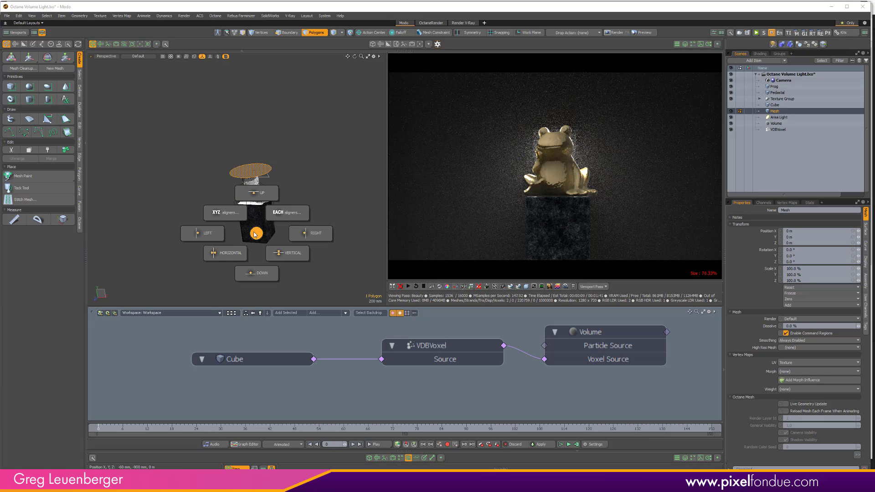
left_click(213, 196)
left_click(219, 293)
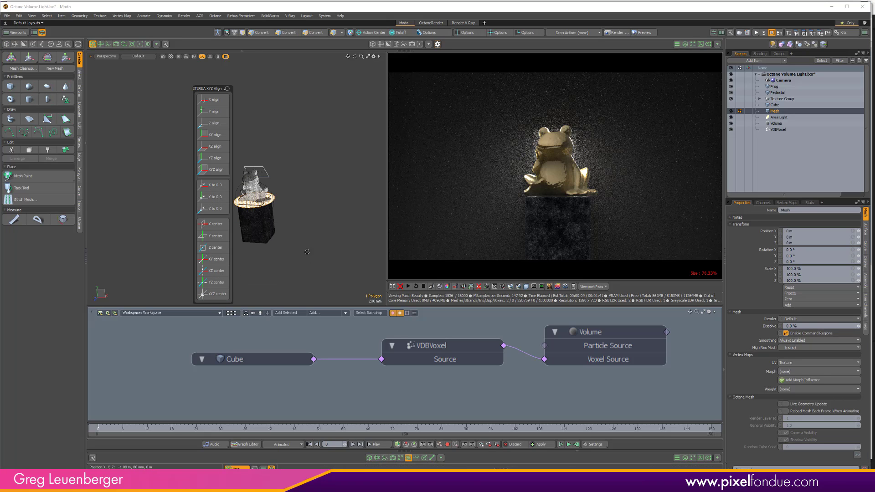
scroll(307, 248, "up", 4)
left_click_drag(307, 249, 317, 176, "alt")
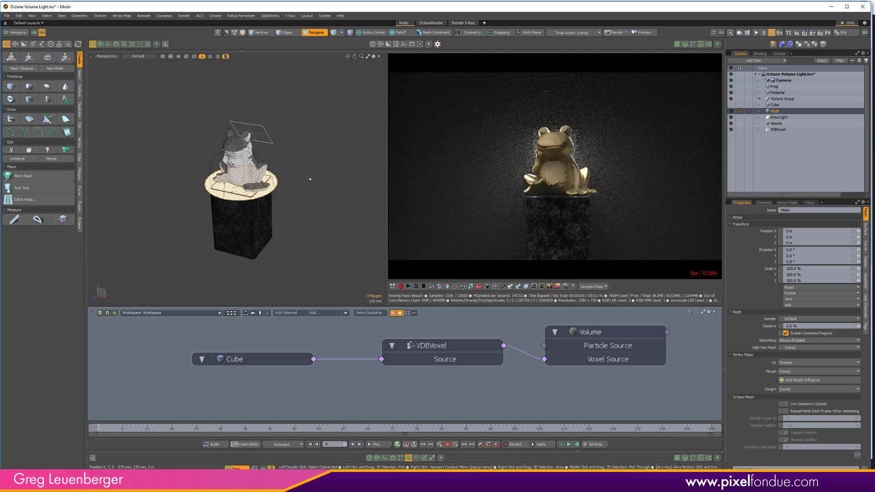
key("m")
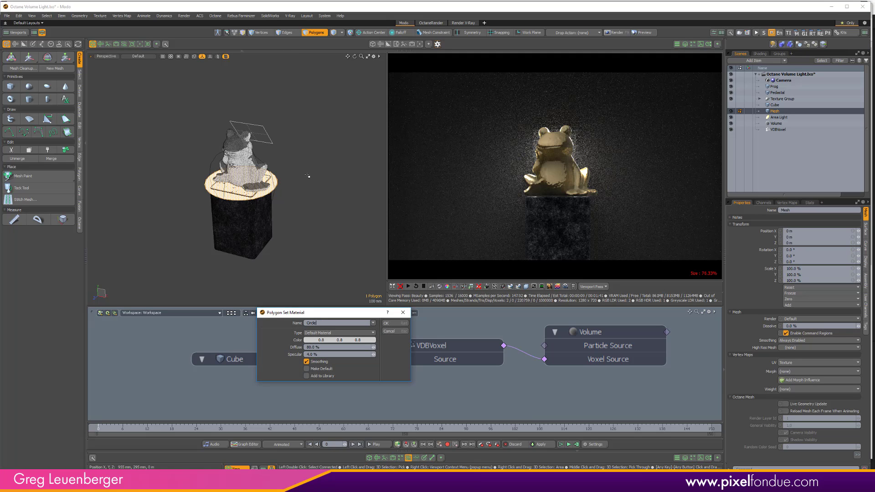
key("Return")
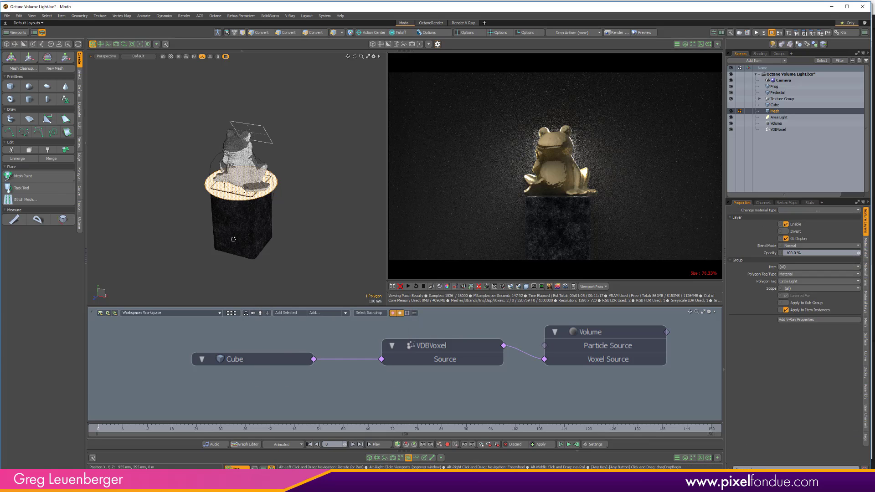
- Rotate the disc mesh about -76.5° around Z and move it to about -1.42 m in X, facing the frog from the side
left_click_drag(234, 239, 347, 207, "alt")
key("e")
key("5")
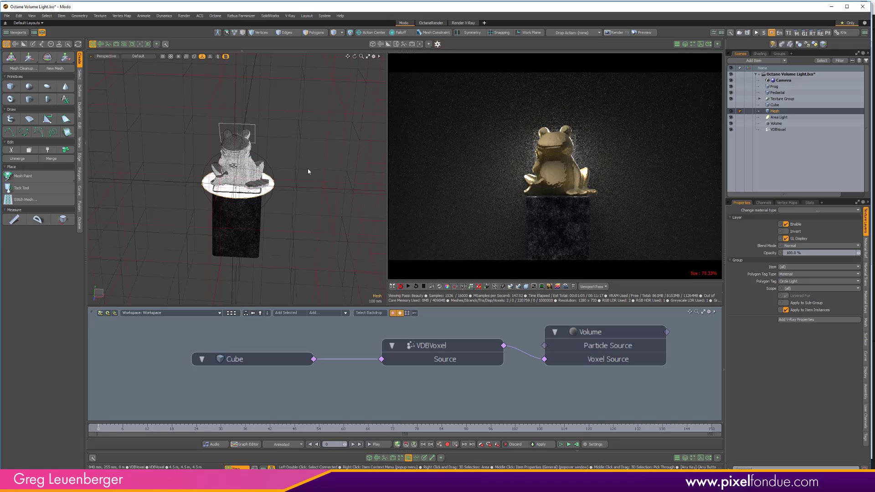
key("e")
mouse_move(271, 176)
left_mouse_down()
mouse_move(271, 199)
mouse_move(255, 202)
mouse_move(237, 185)
mouse_move(165, 185)
left_mouse_up()
key("w")
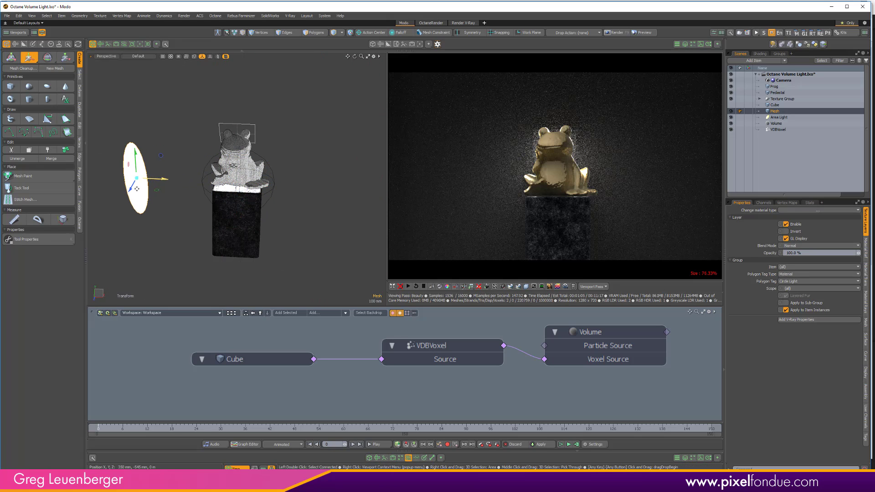
- Set both the diffuse amount and the specular amount of the Circle Light material to 0%
left_click(760, 54)
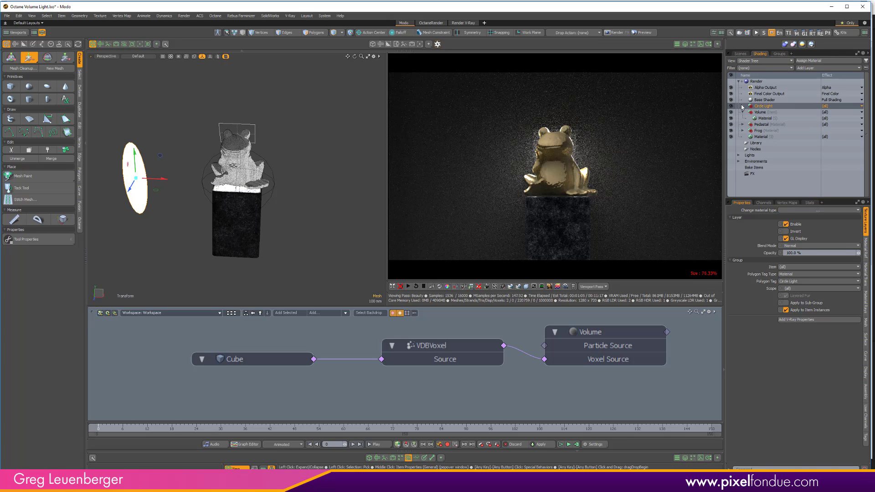
left_click(764, 107)
left_click(766, 112)
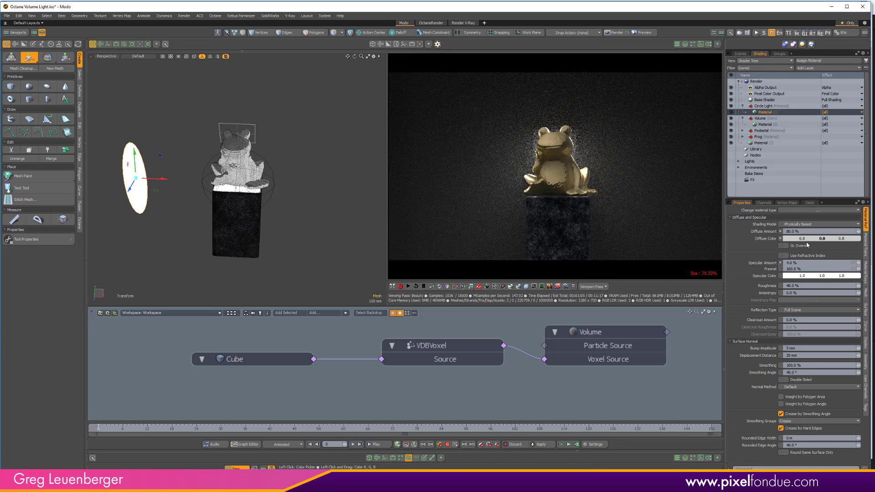
left_click(807, 231)
type("0")
key("Return")
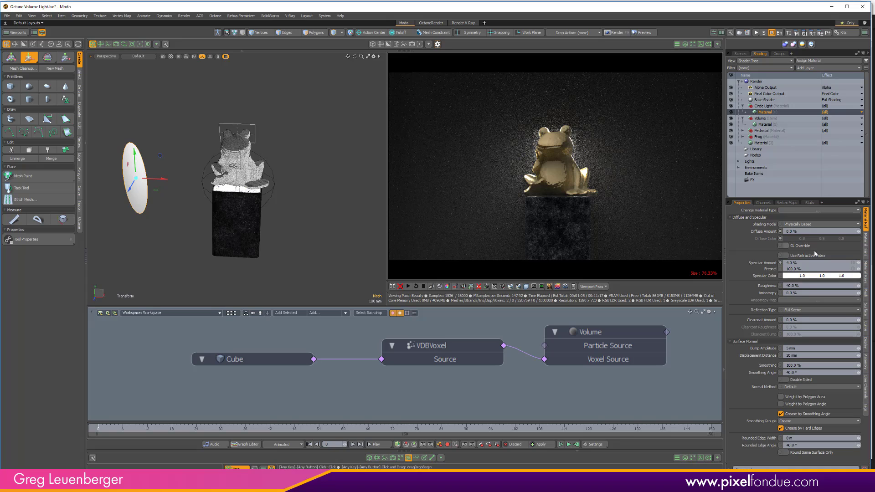
left_click(811, 262)
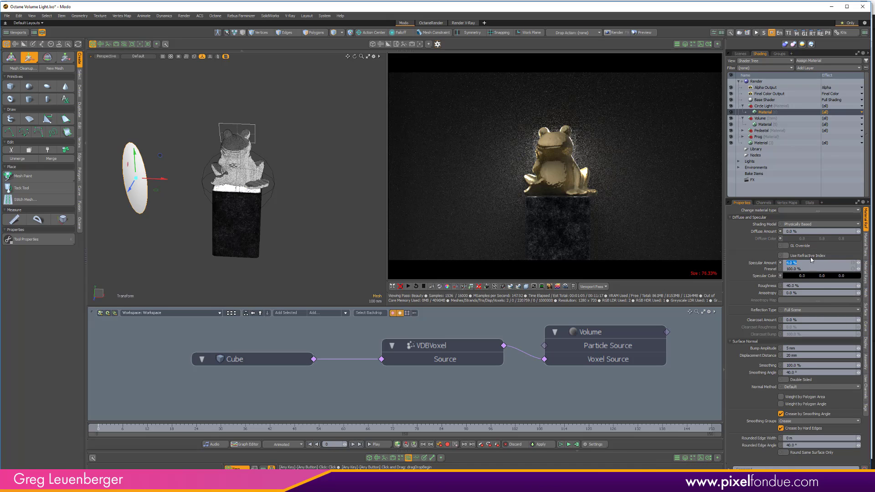
type("0")
key("Return")
- Set the Circle Light material's luminous intensity to 2.0 W/srm2
left_click(866, 249)
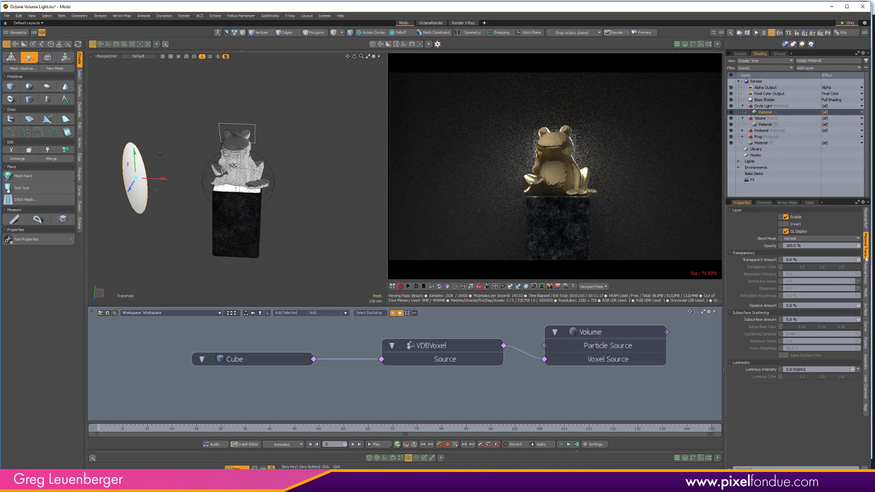
type("2")
key("Return")
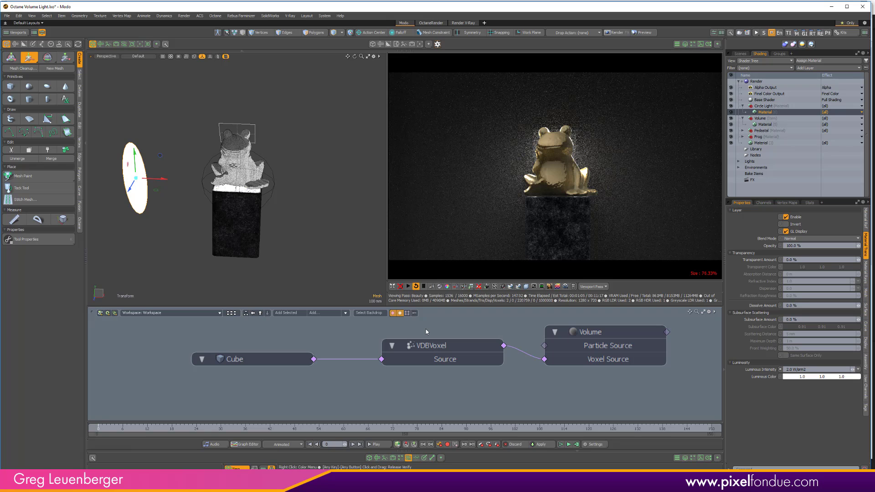
- Hide the area light in the scene's item list so only the disc emits light
left_click(741, 53)
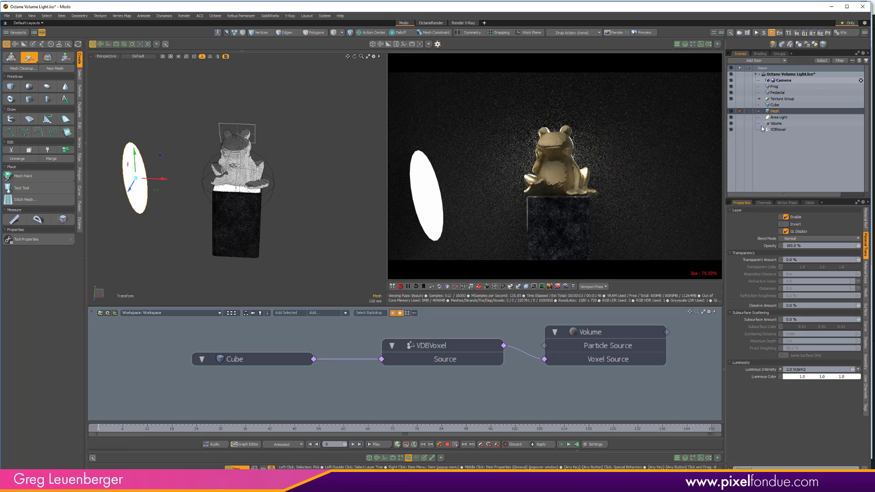
left_click(731, 118)
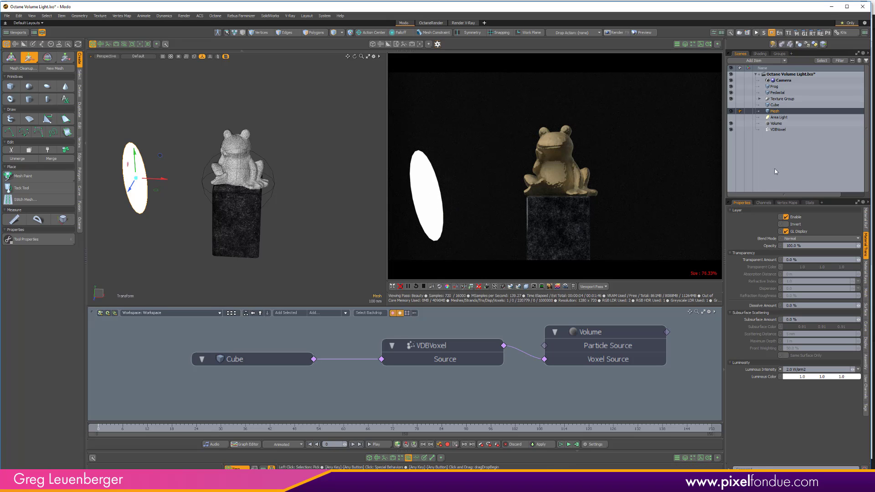
- Add an Octane override to the Circle Light material group
left_click(760, 53)
left_click(766, 106)
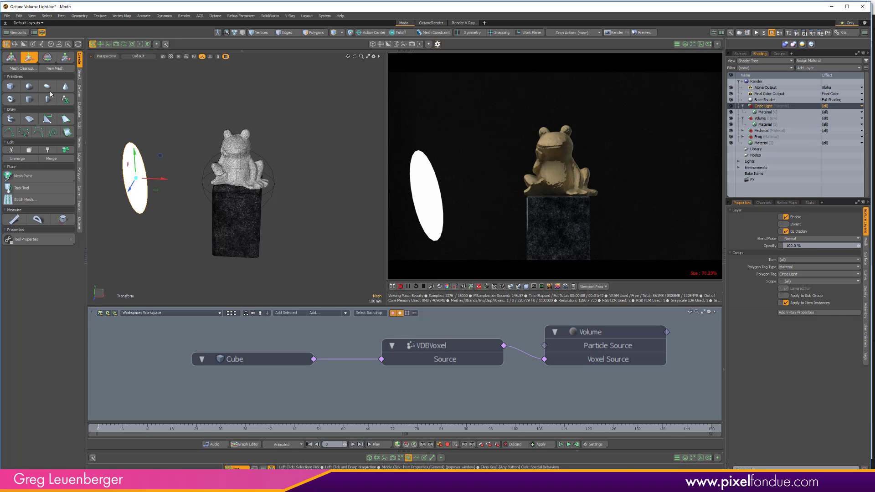
left_click(79, 223)
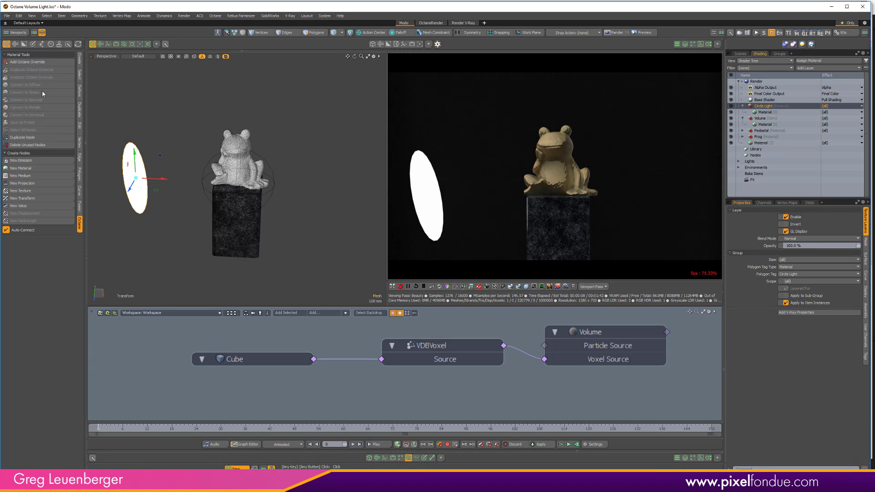
left_click(34, 63)
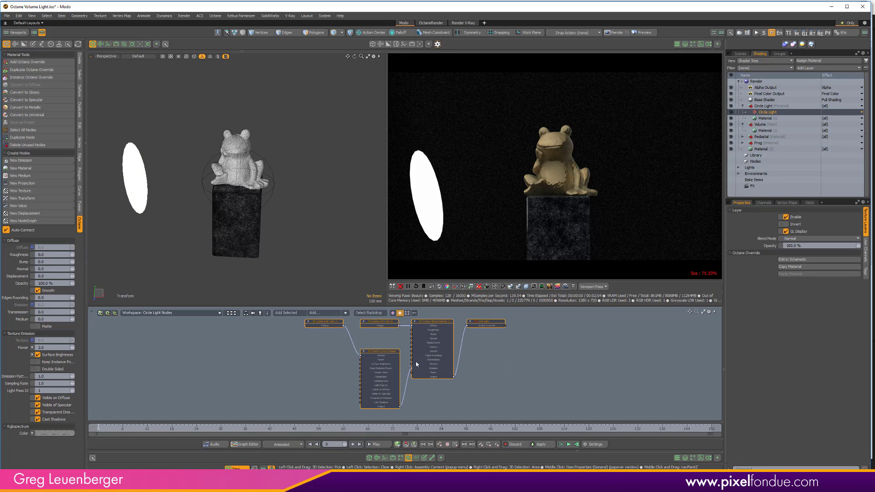
- Set the power of the override's Octane Texture Emission node to 800
left_click(396, 348)
left_click(386, 359)
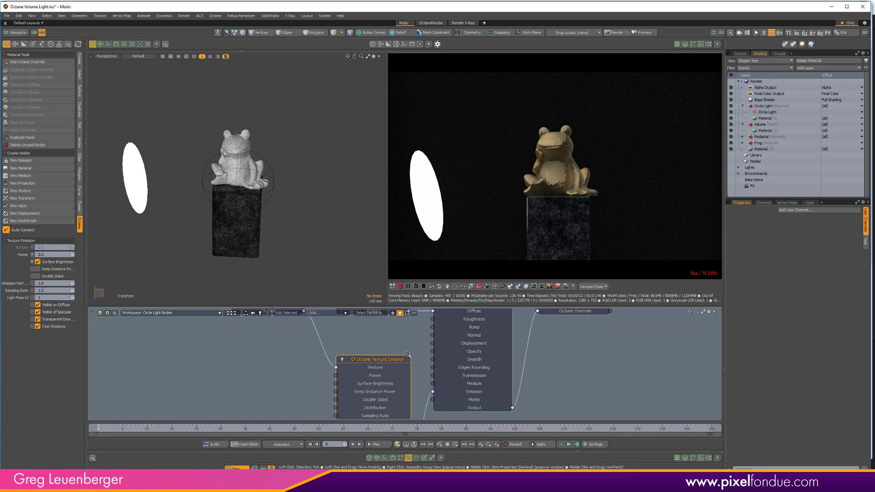
scroll(413, 353, "down", 2)
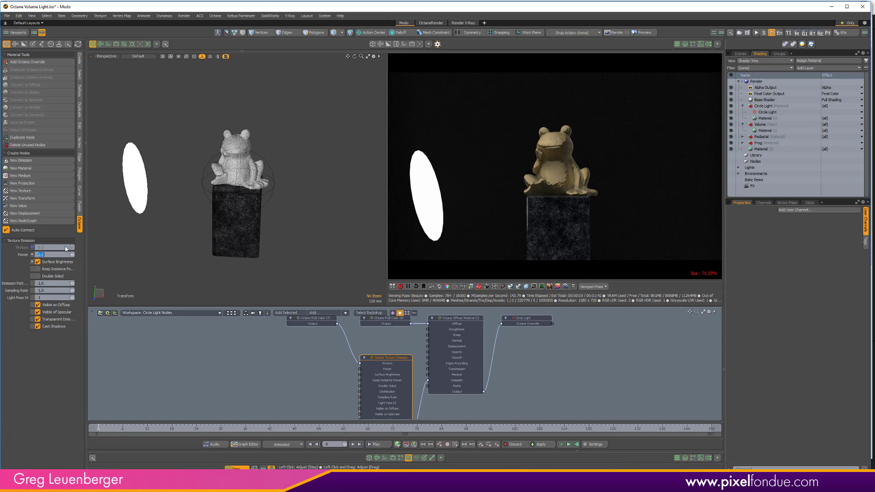
type("500")
key("Return")
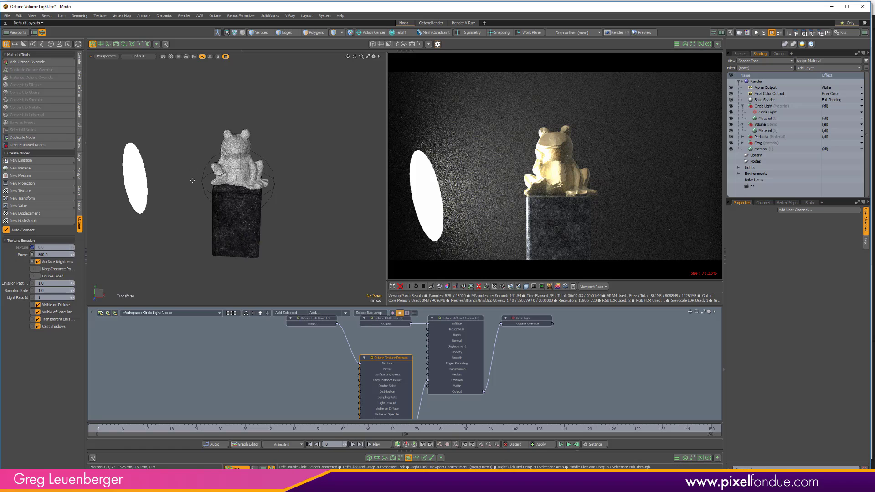
- Through the render camera view, scale the disc's polygon down to about a third of its size
key("KP_Decimal")
left_click(127, 215)
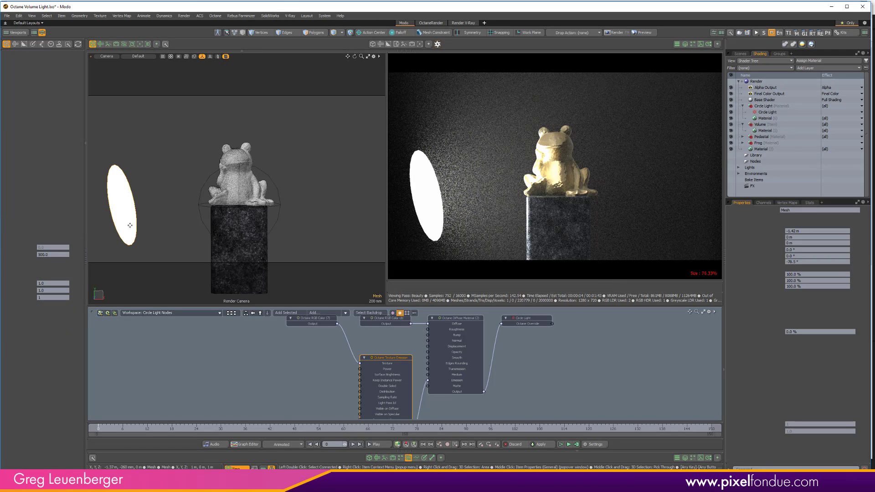
key("3")
key("r")
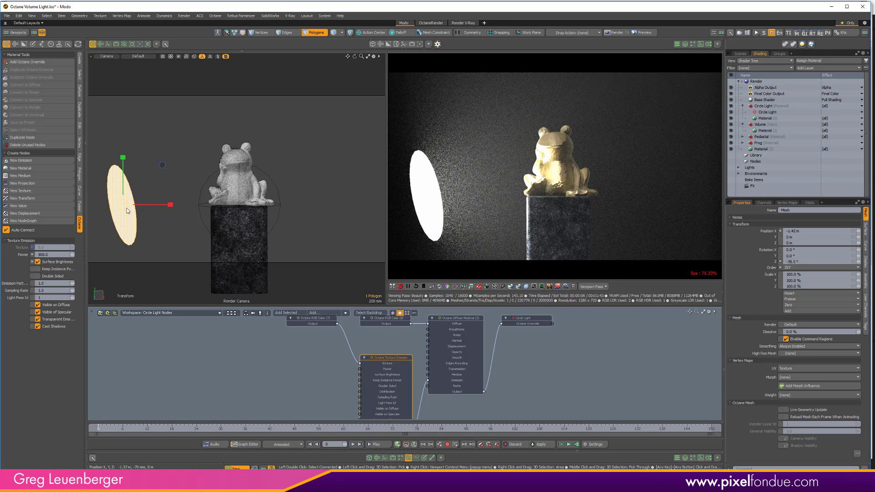
left_click_drag(126, 210, 108, 210)
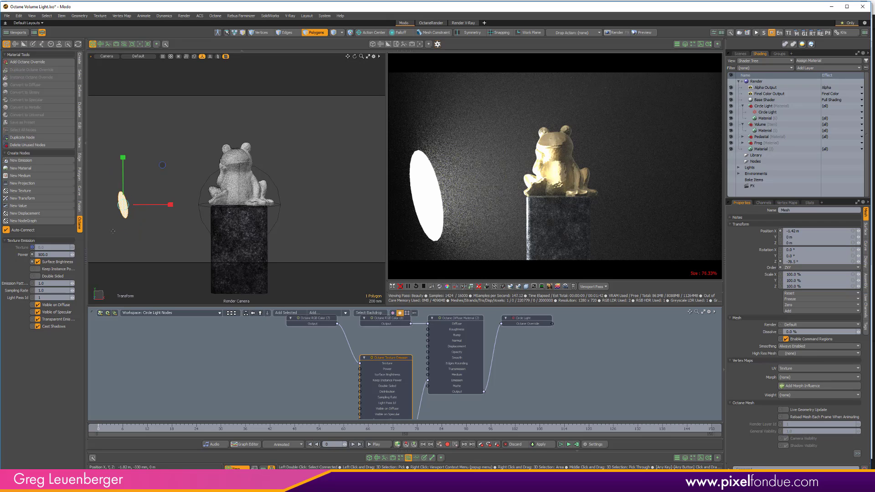
- Move the disc mesh to -2 m in X, outside the camera frame, and refresh the Octane render
key("5")
key("w")
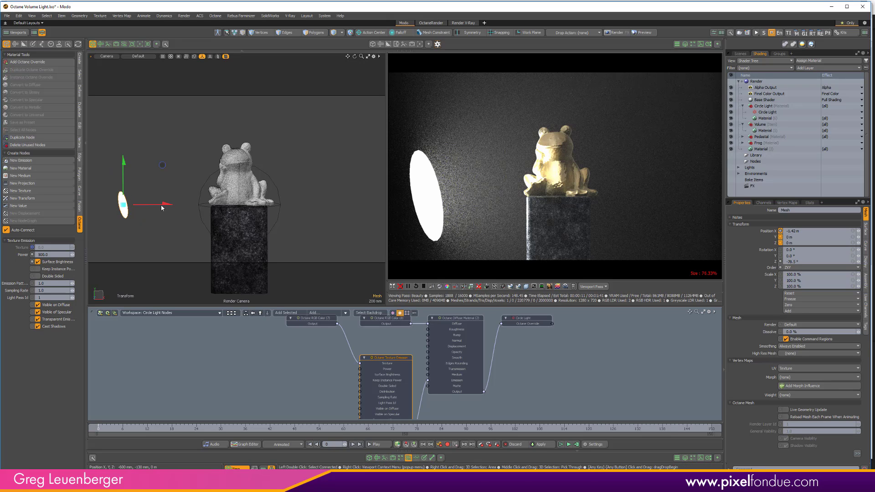
left_click_drag(163, 165, 129, 165)
left_click_drag(164, 209, 163, 208)
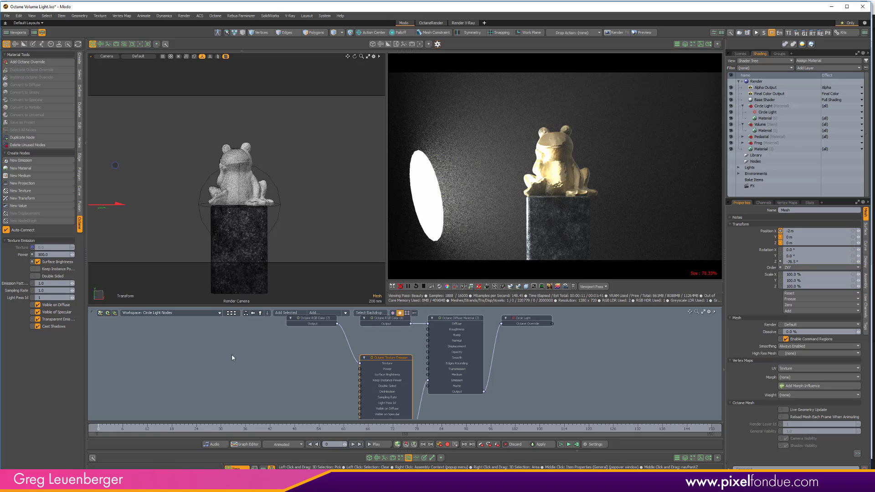
left_click(415, 287)
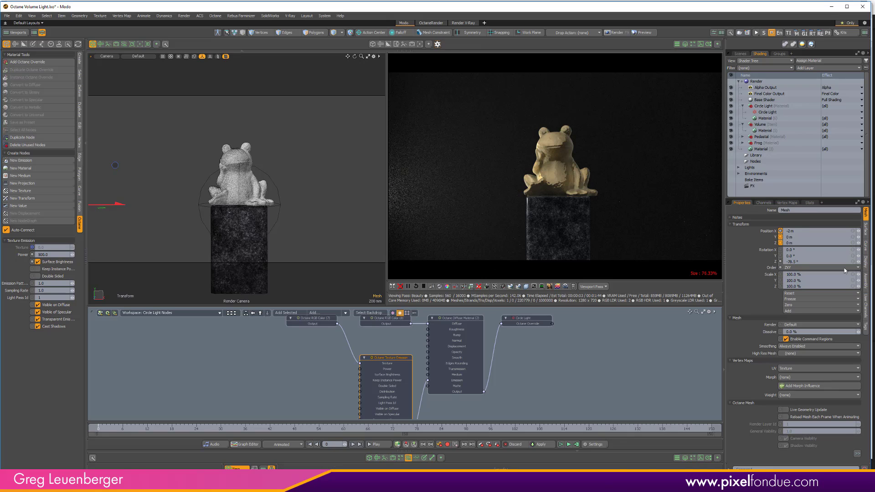
- Raise the Texture Emission power of the circle light to 8000
left_click(741, 54)
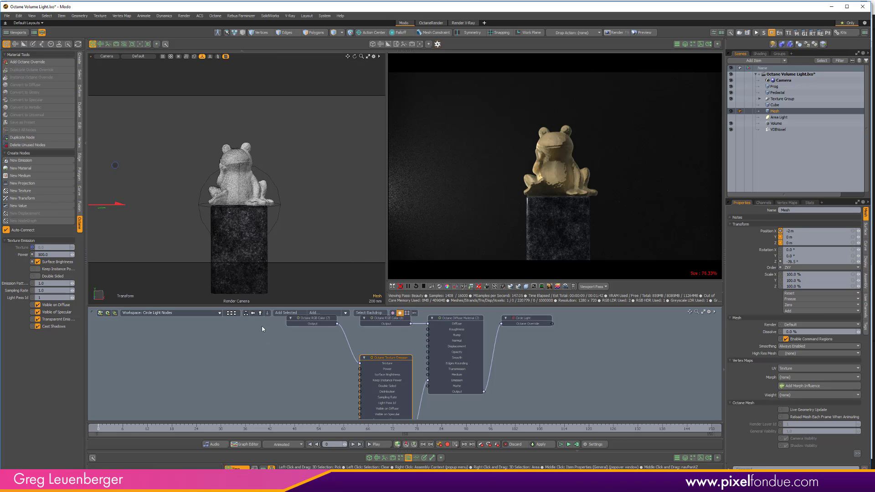
left_click(63, 254)
type("50")
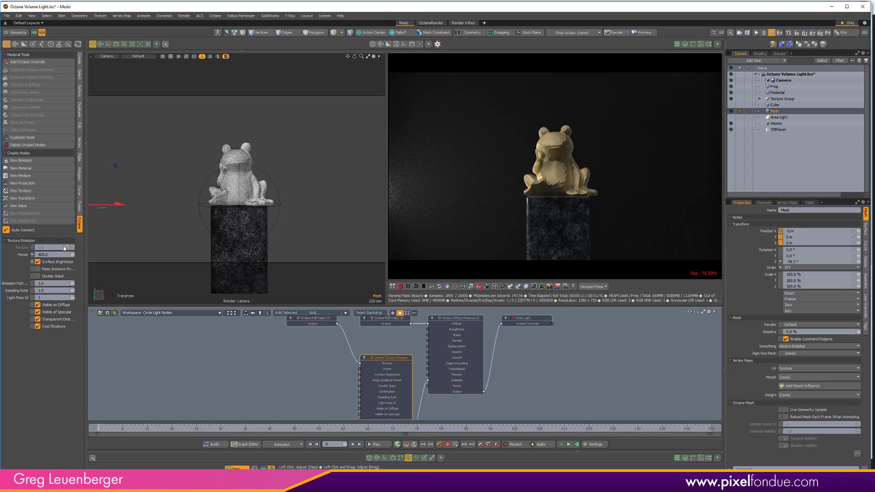
left_click(69, 253)
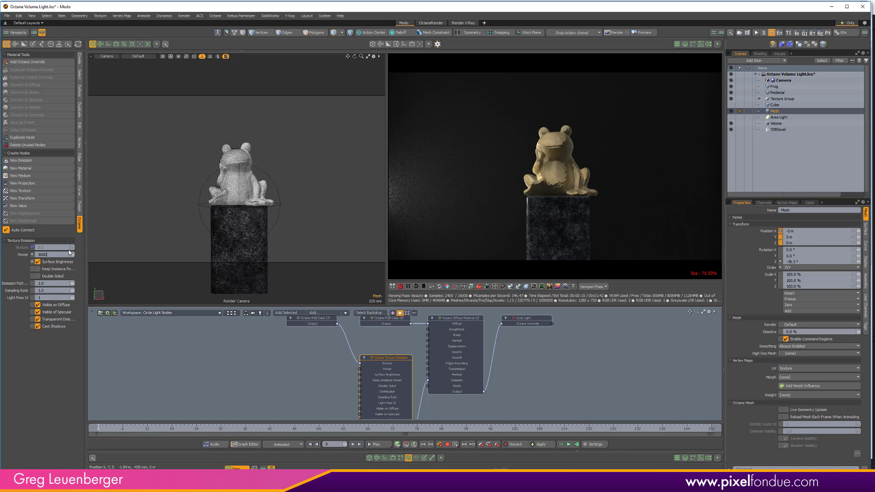
type("5000")
key("Return")
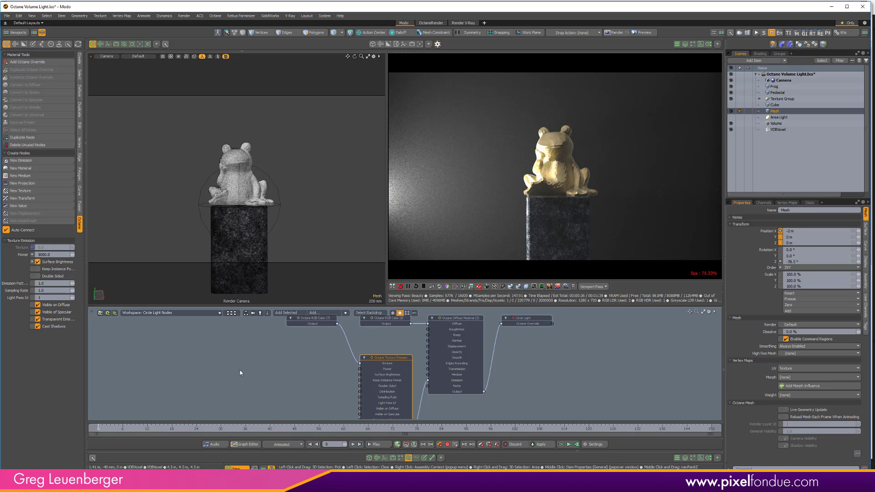
- Turn the area light's visibility back on in the scene
left_click(731, 117)
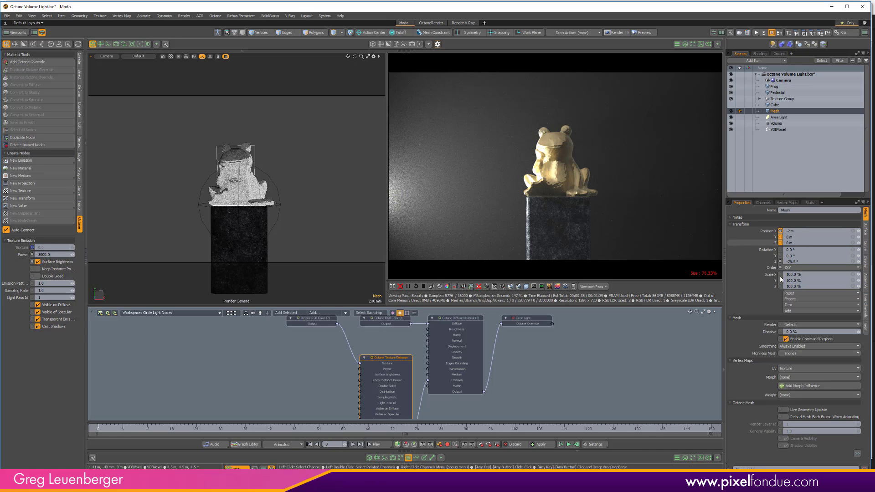